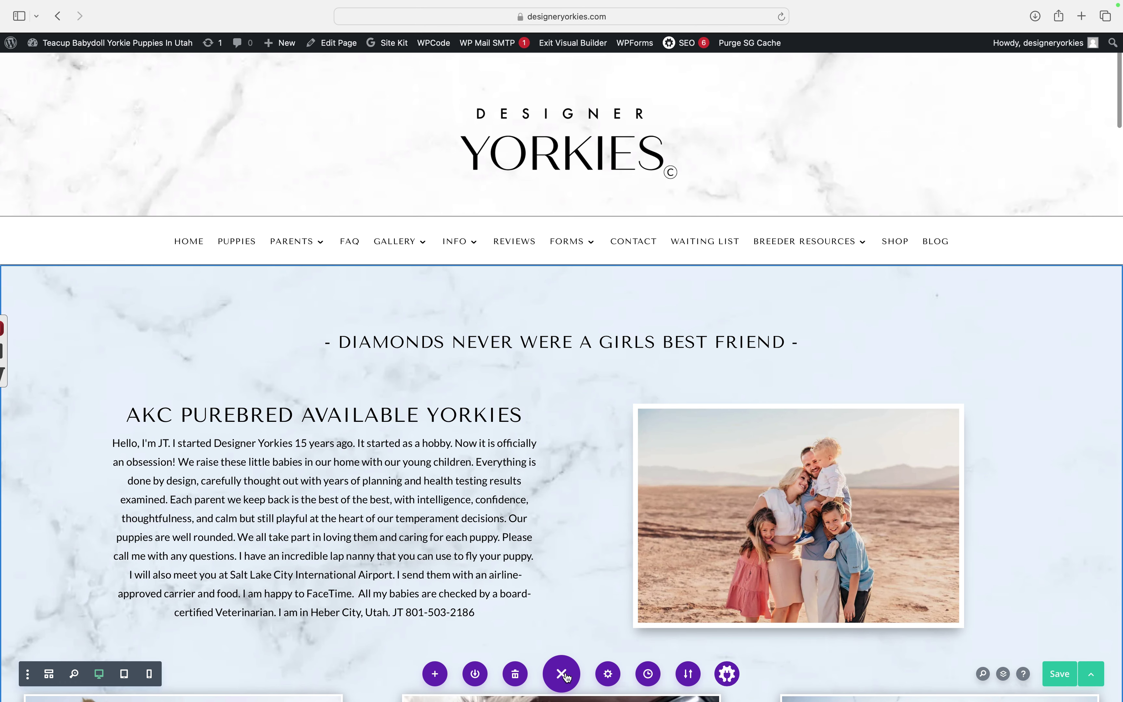
Step: Collapse and reopen the builder's page controls, and select the desktop view
left_click(562, 677)
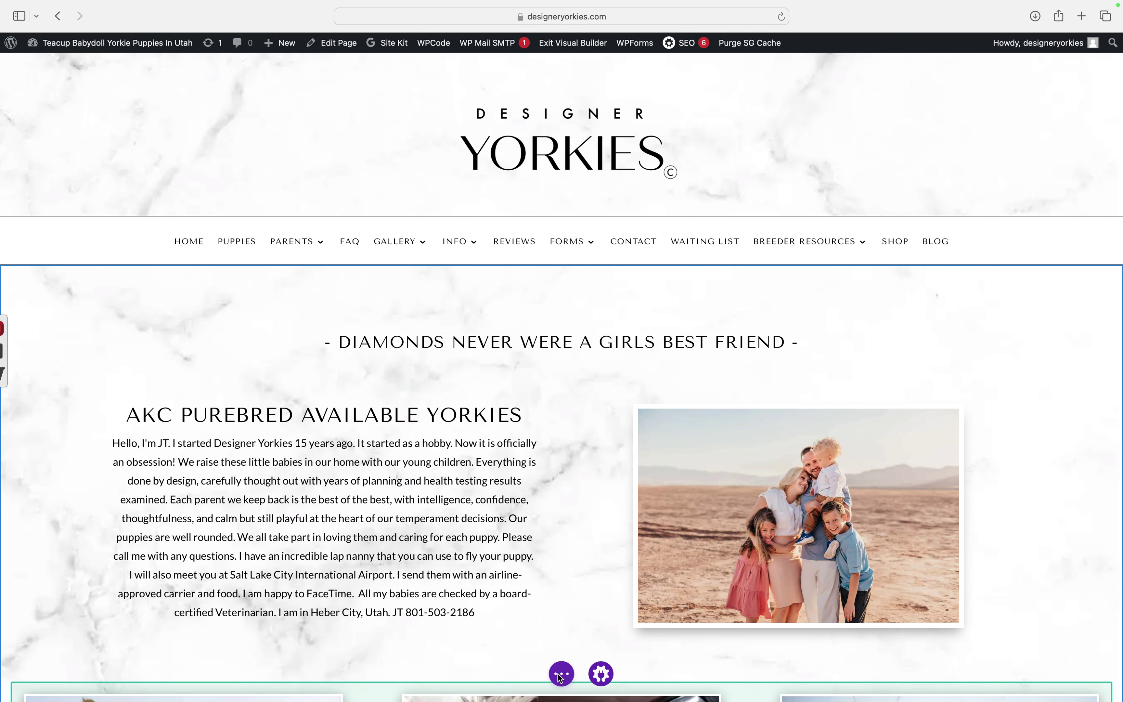
left_click(563, 676)
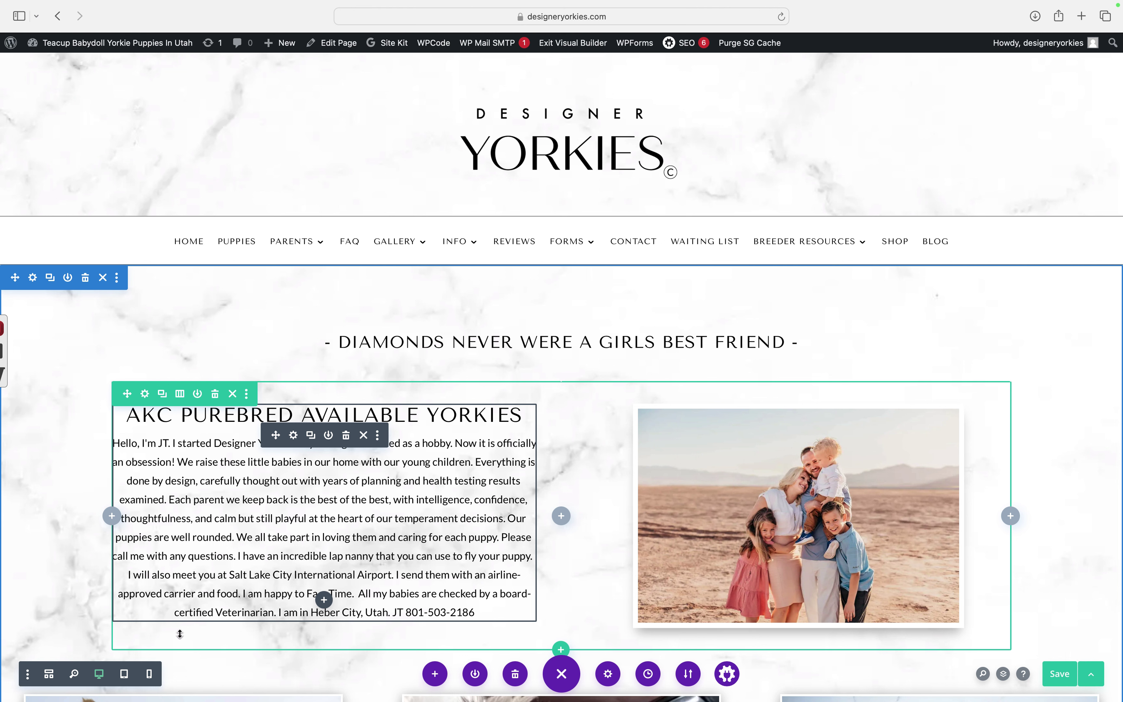
left_click(100, 678)
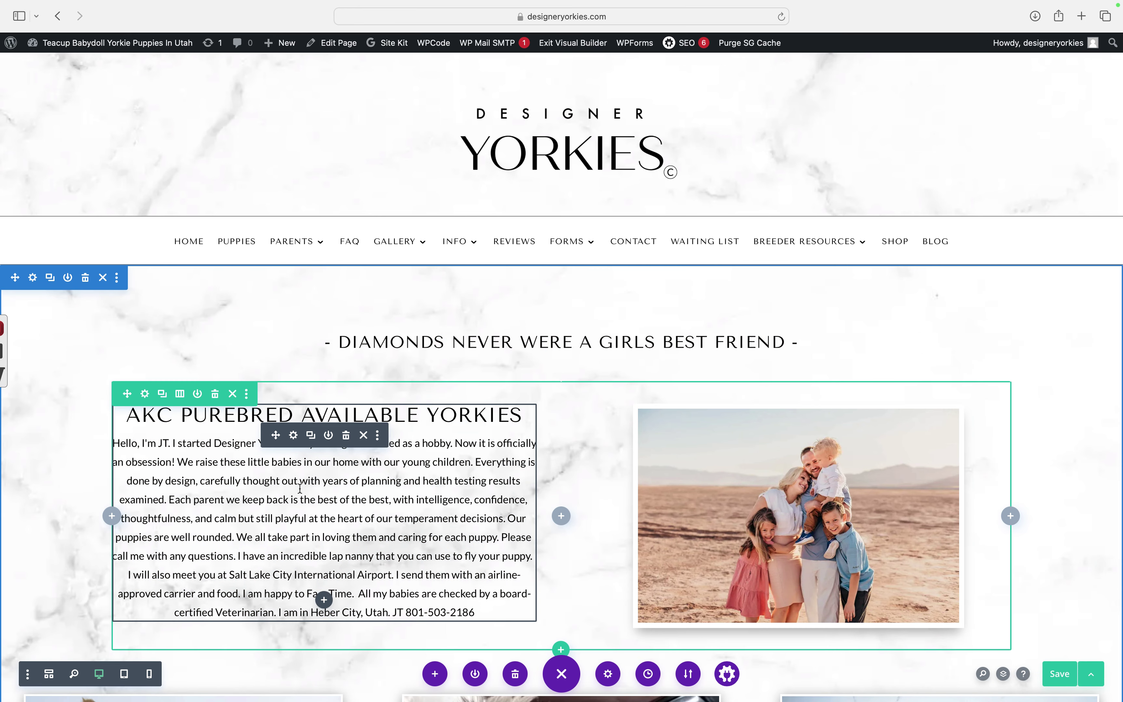
scroll(300, 489, "down", 10)
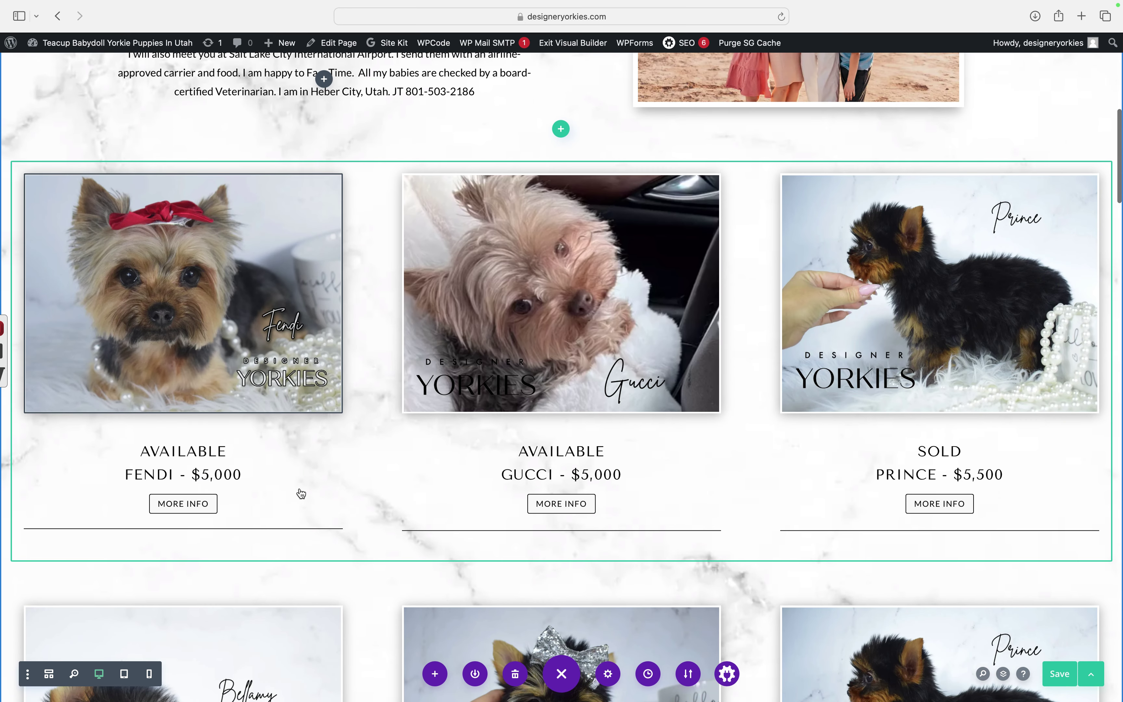
scroll(185, 325, "down", 1)
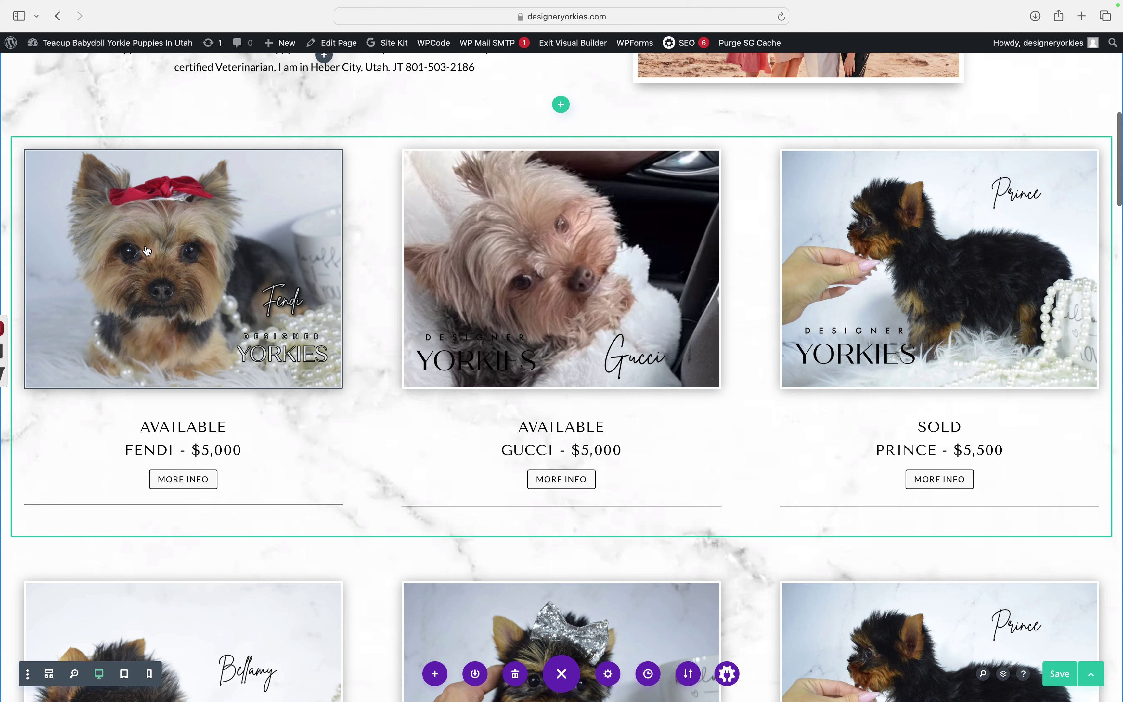
mouse_move(148, 250)
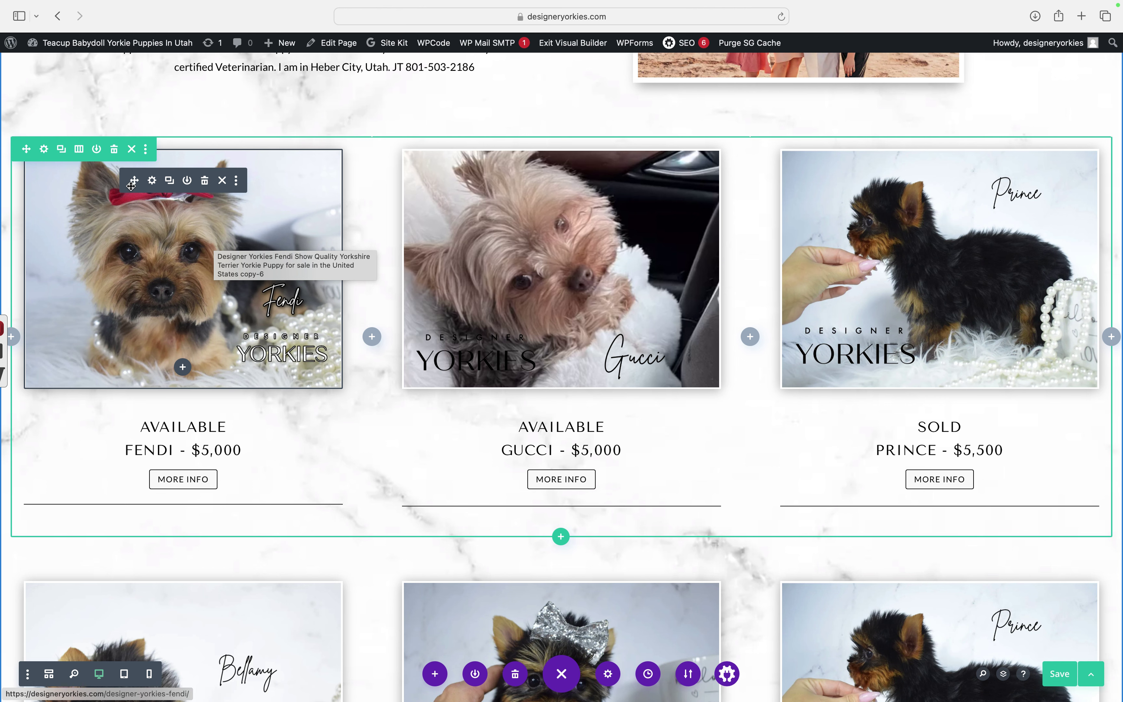
left_click(153, 182)
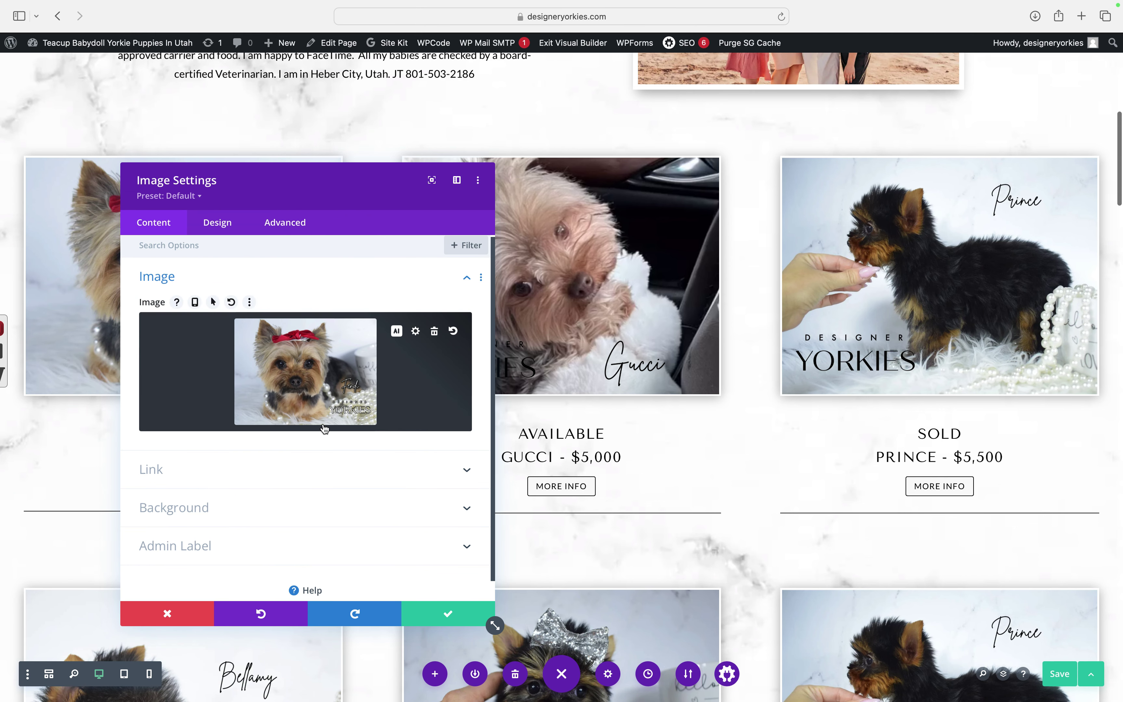
left_click(167, 614)
Step: Save the page
scroll(196, 338, "up", 3)
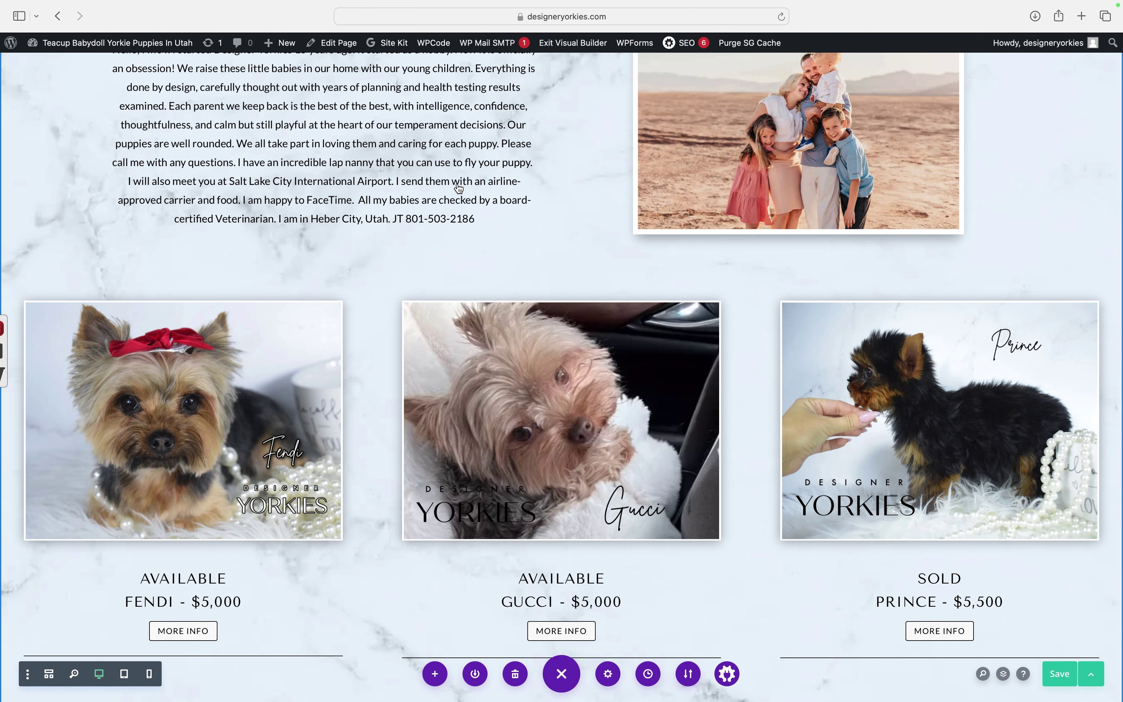
scroll(457, 188, "up", 5)
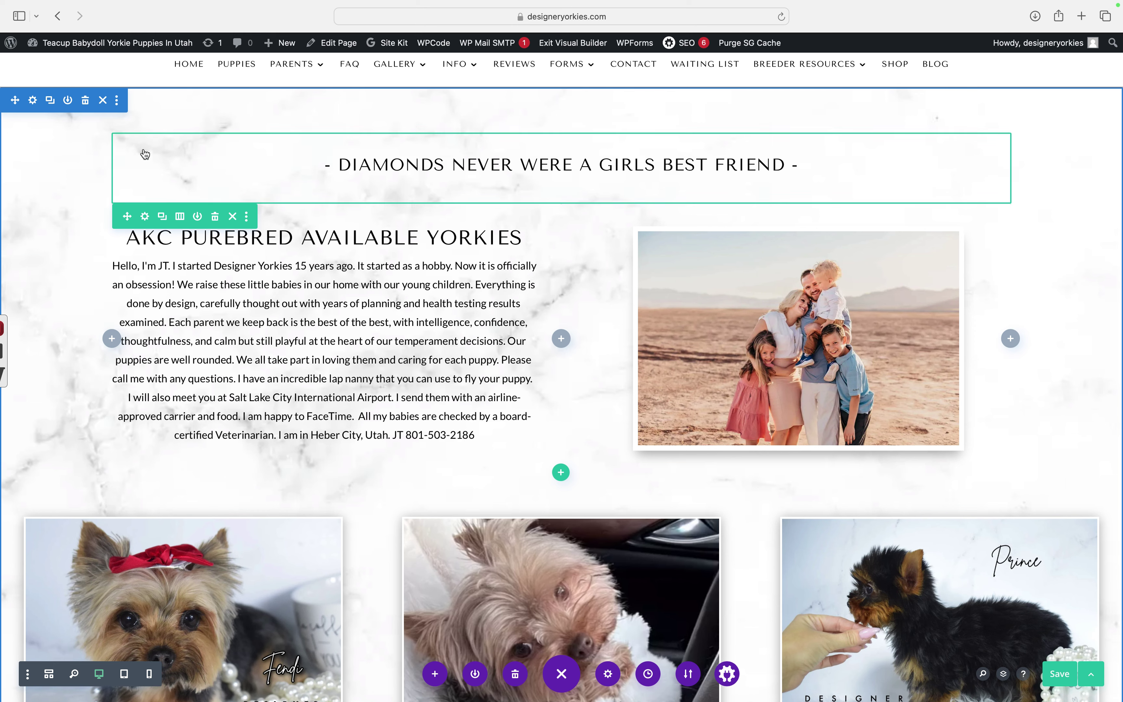
key("super+s")
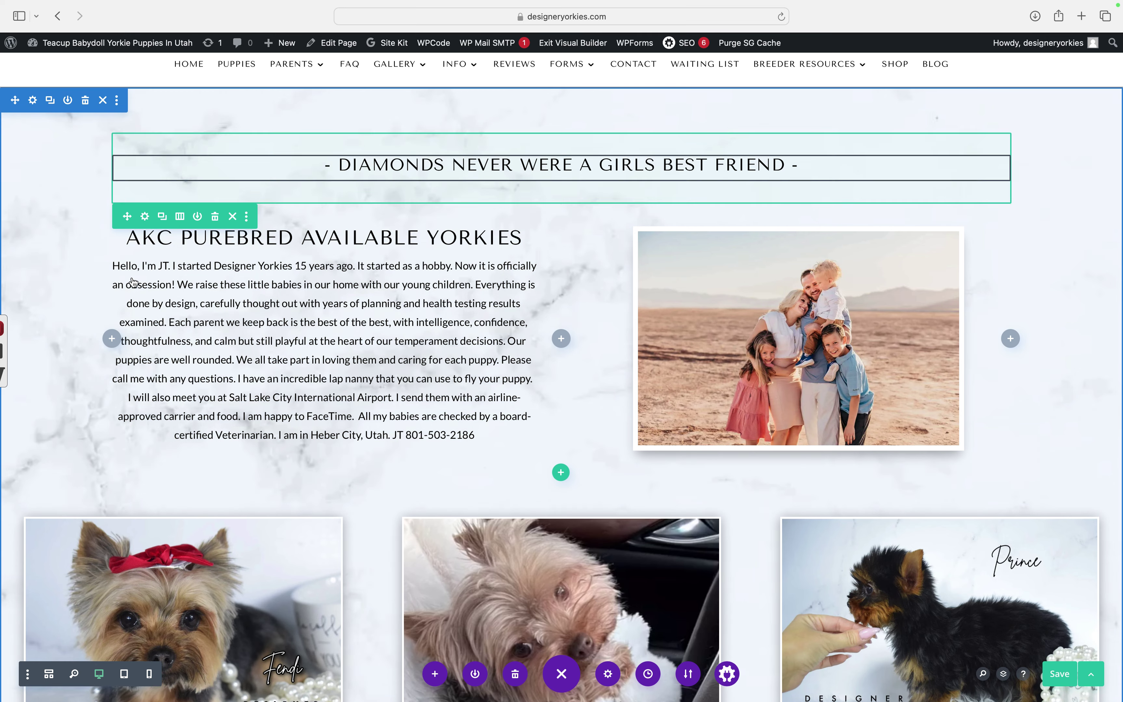
Step: Open the Sizing design options of the Fendi puppy photo, keeping the settings window clear of the photo
scroll(172, 283, "down", 2)
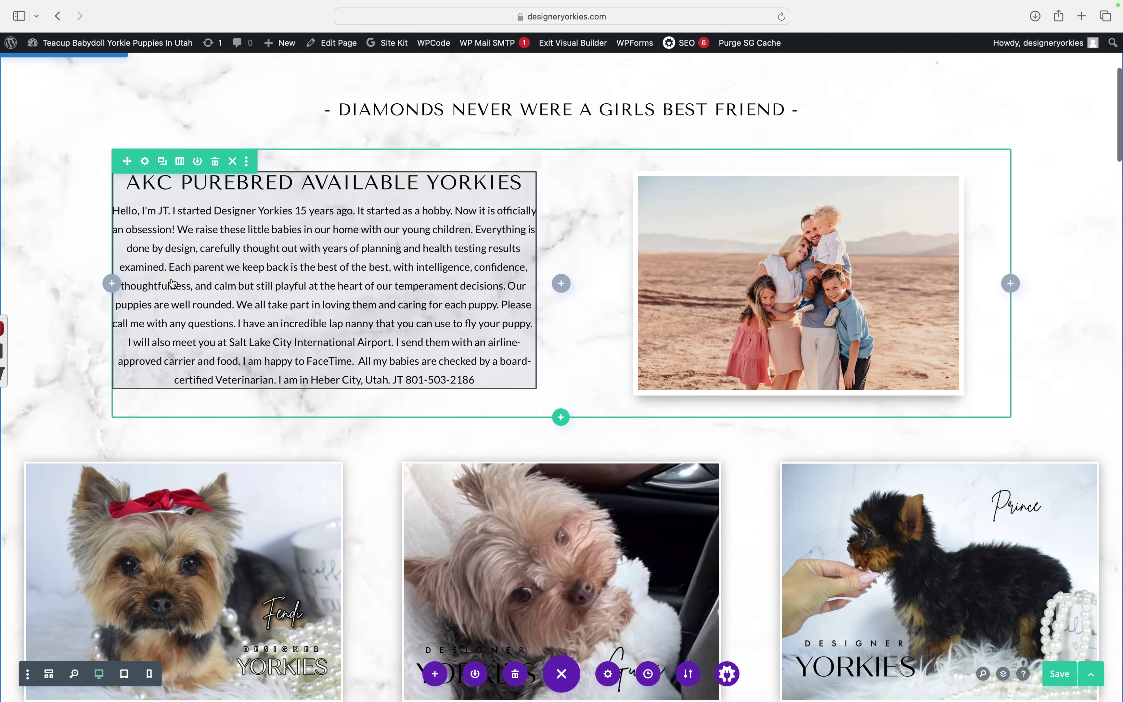
scroll(172, 284, "down", 1)
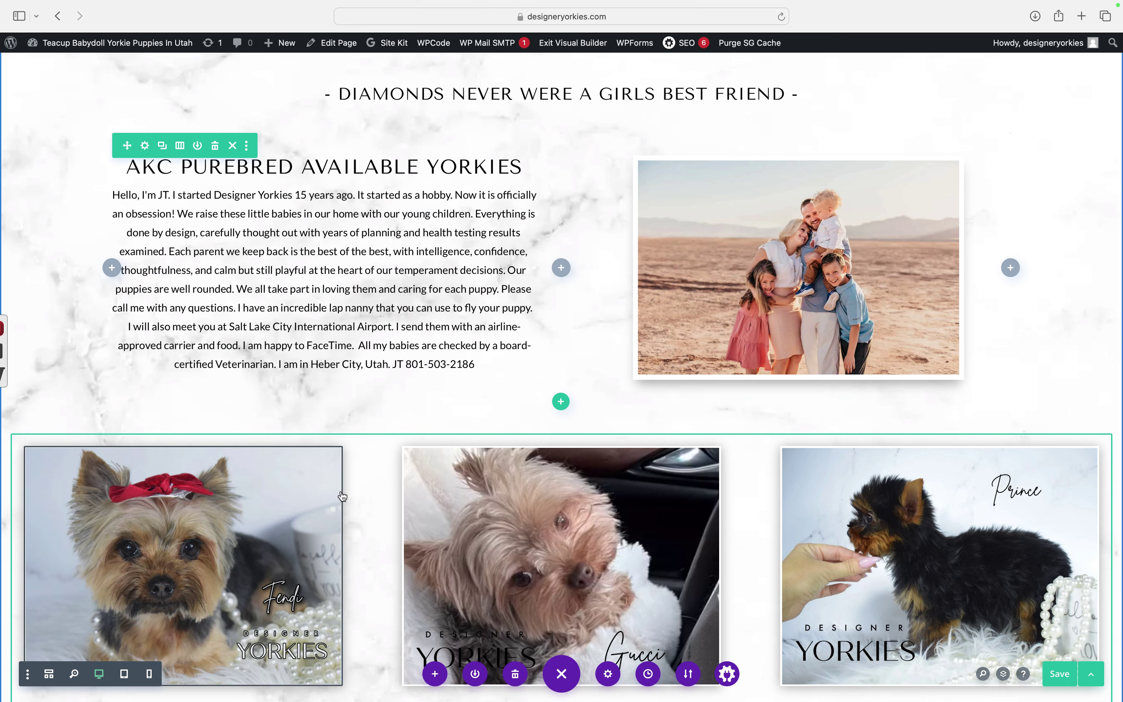
scroll(423, 544, "down", 3)
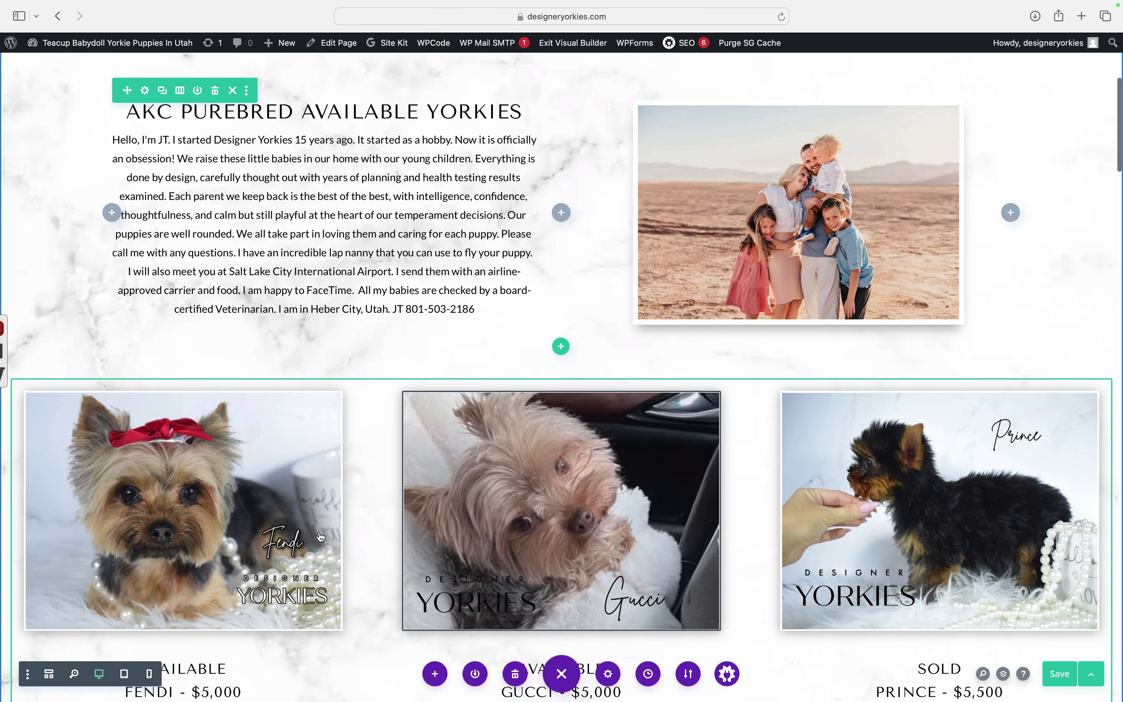
scroll(158, 435, "up", 1)
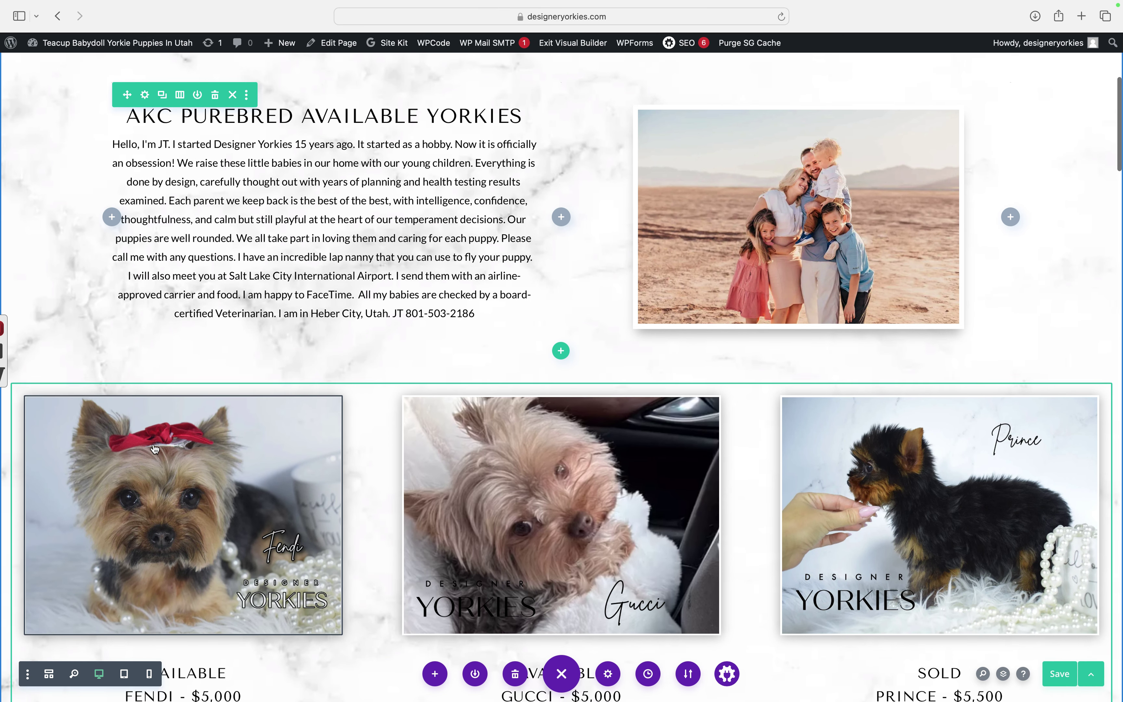
scroll(153, 437, "down", 1)
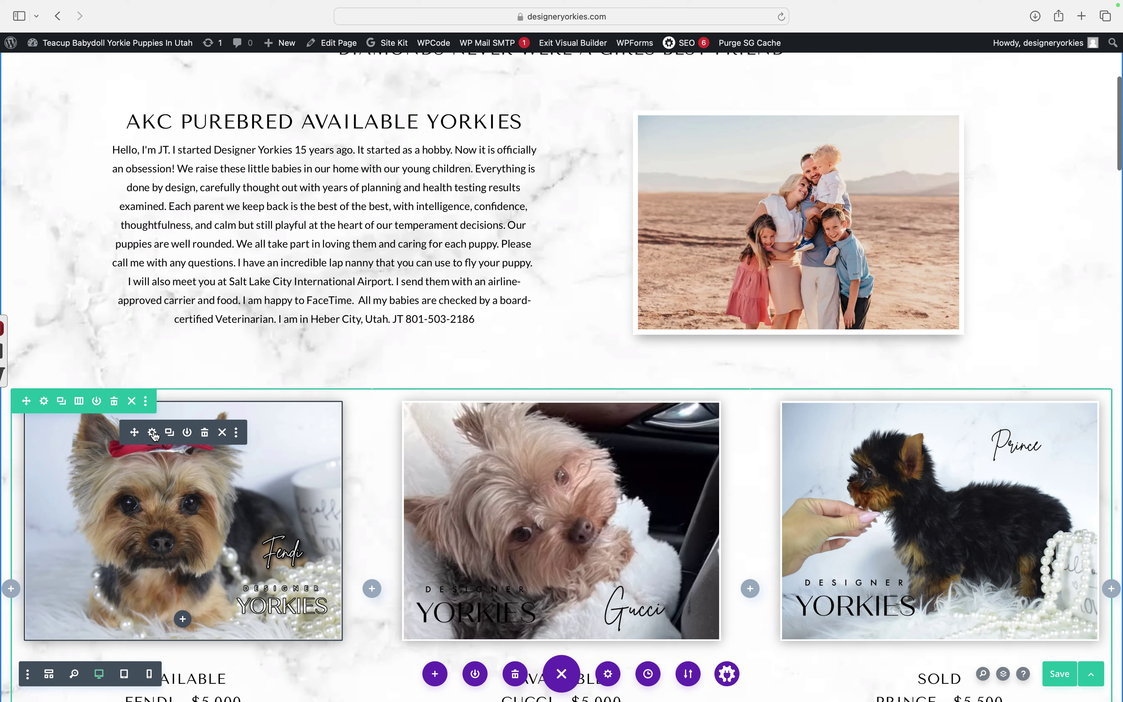
left_click(154, 434)
left_click_drag(334, 193, 748, 189)
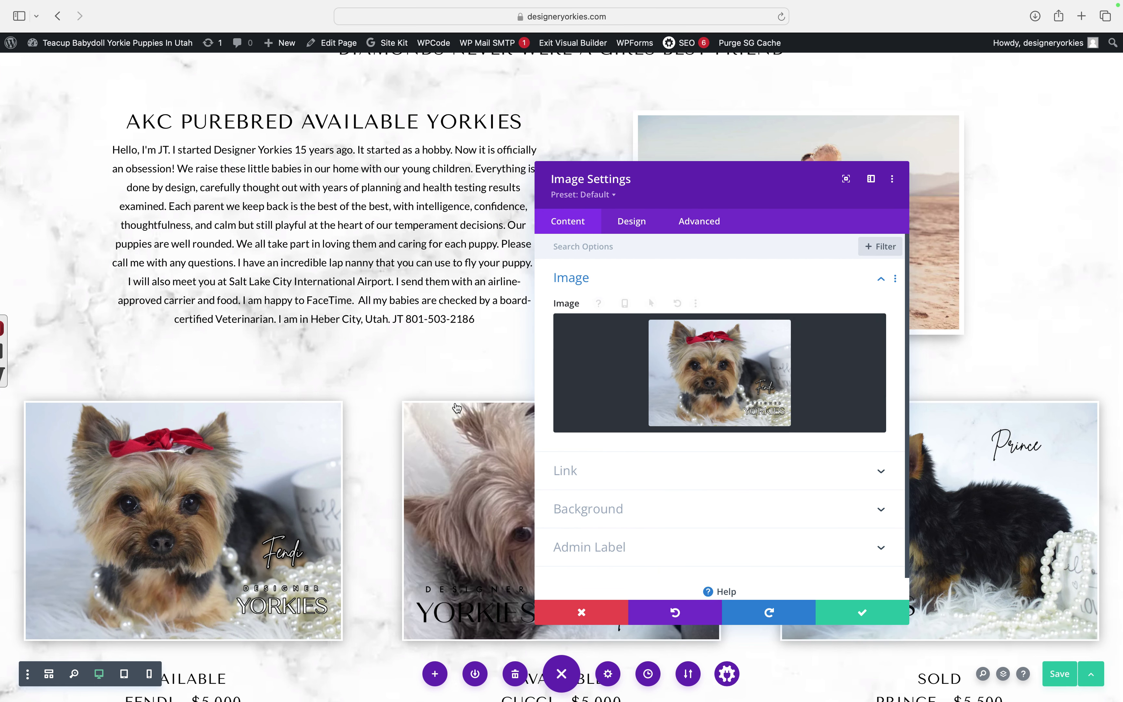
scroll(368, 424, "down", 4)
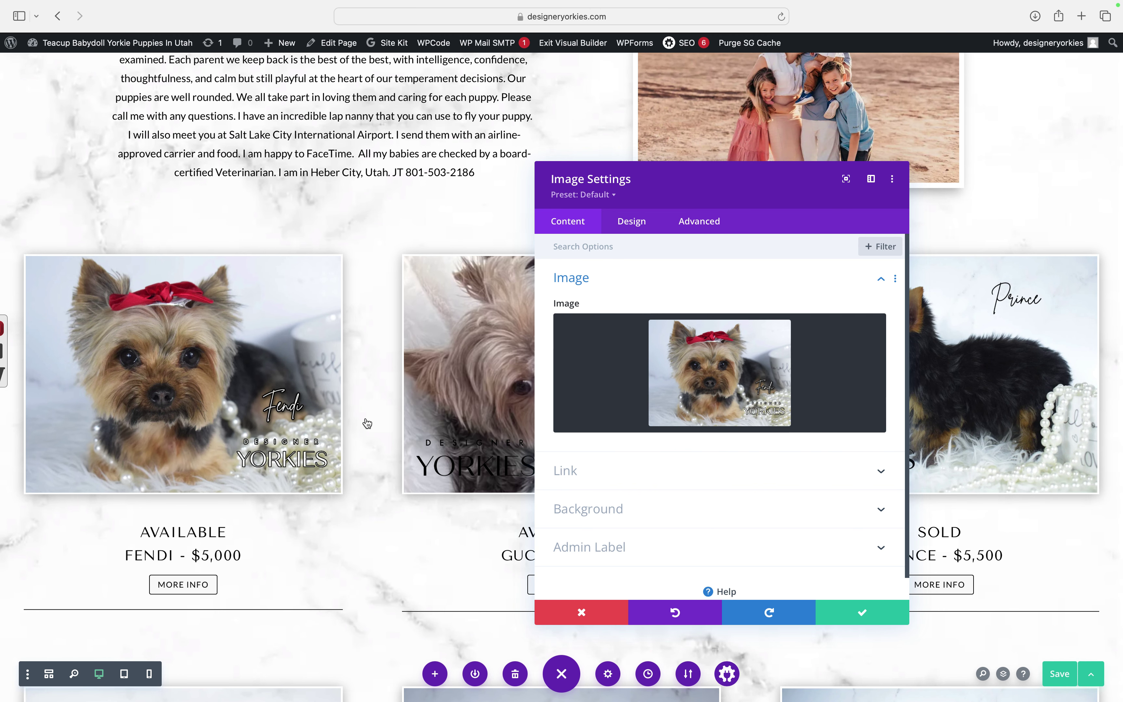
left_click(636, 224)
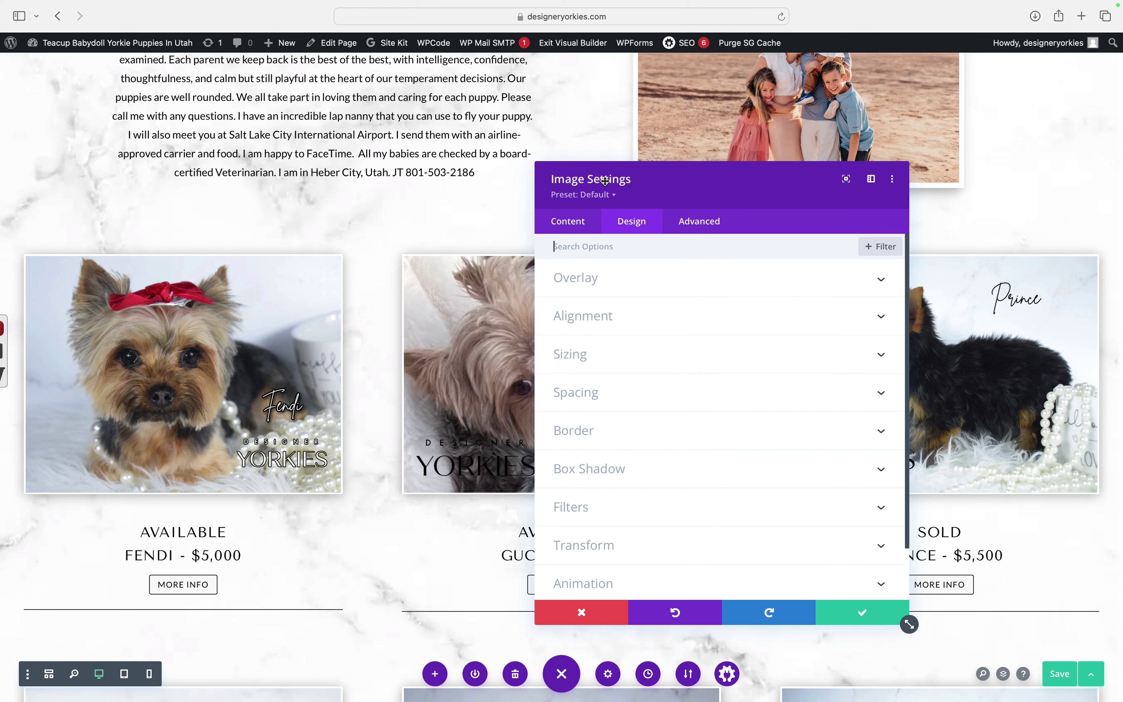
left_click(592, 355)
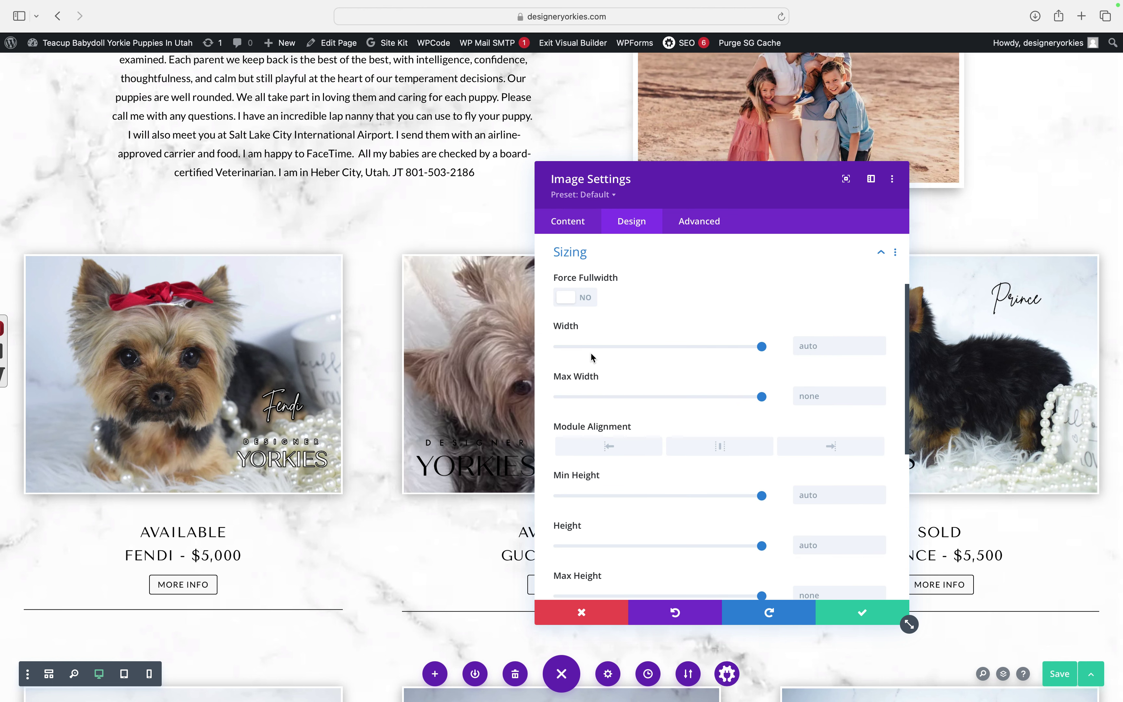
Step: In phone view, set the Fendi photo's phone-specific max width to 66% and center-align the module
mouse_move(622, 375)
left_click(149, 677)
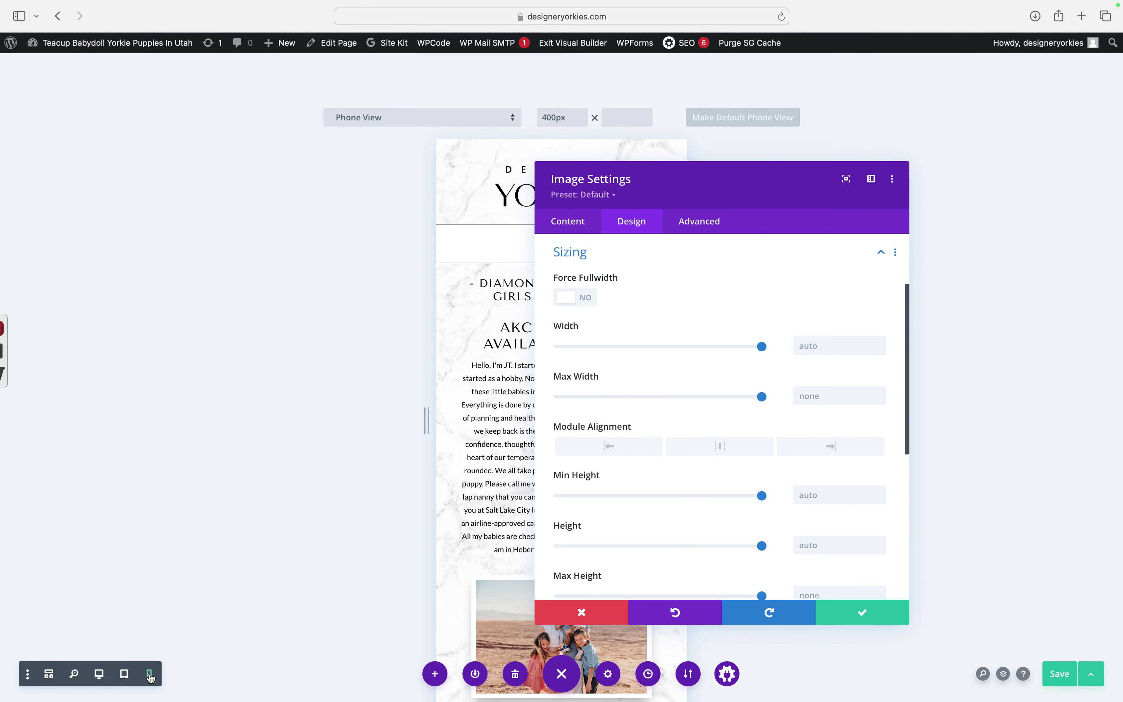
left_click_drag(727, 180, 303, 194)
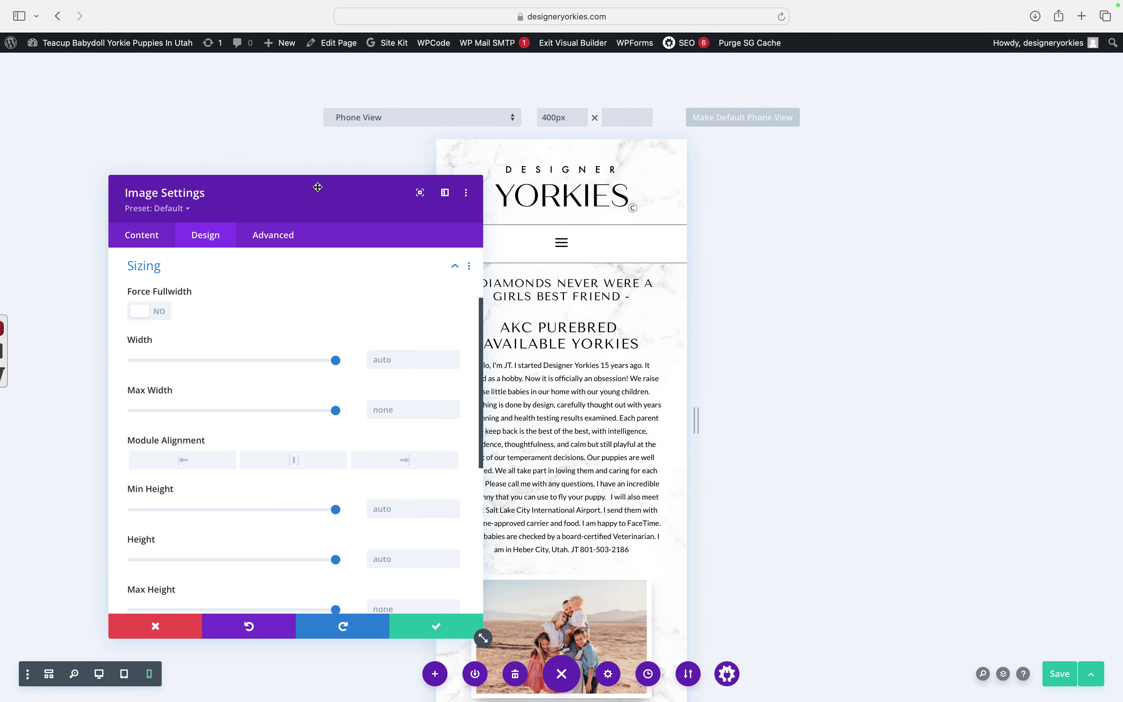
left_click_drag(318, 187, 232, 176)
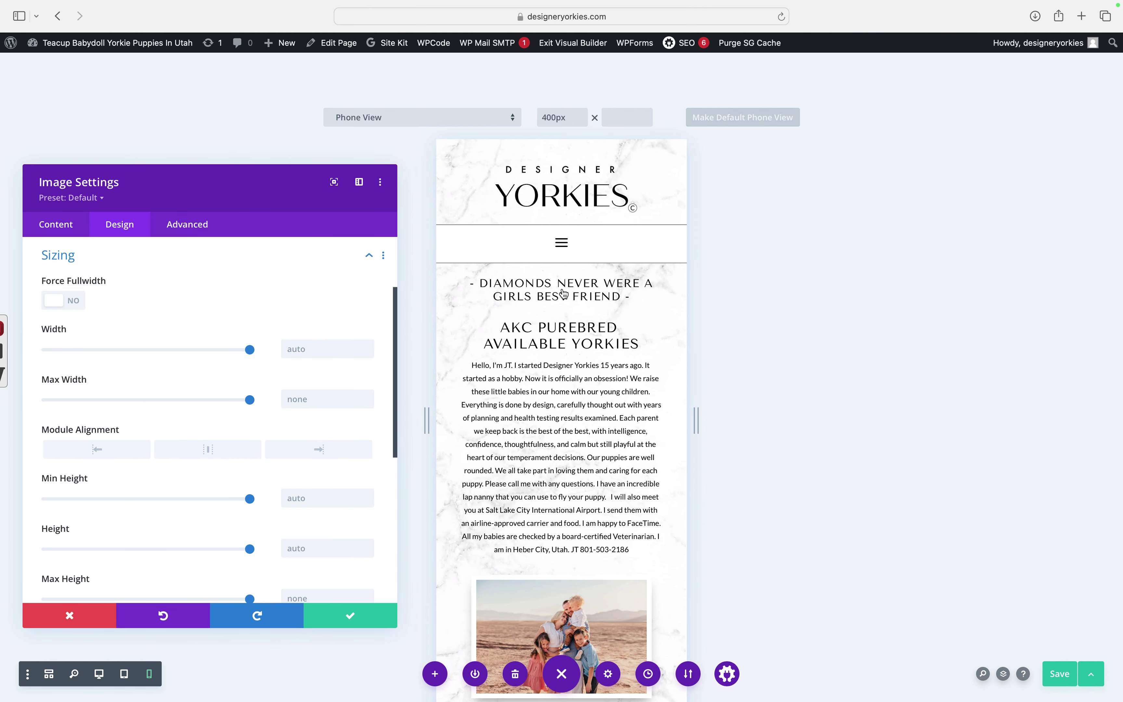
scroll(563, 293, "down", 10)
scroll(562, 294, "up", 6)
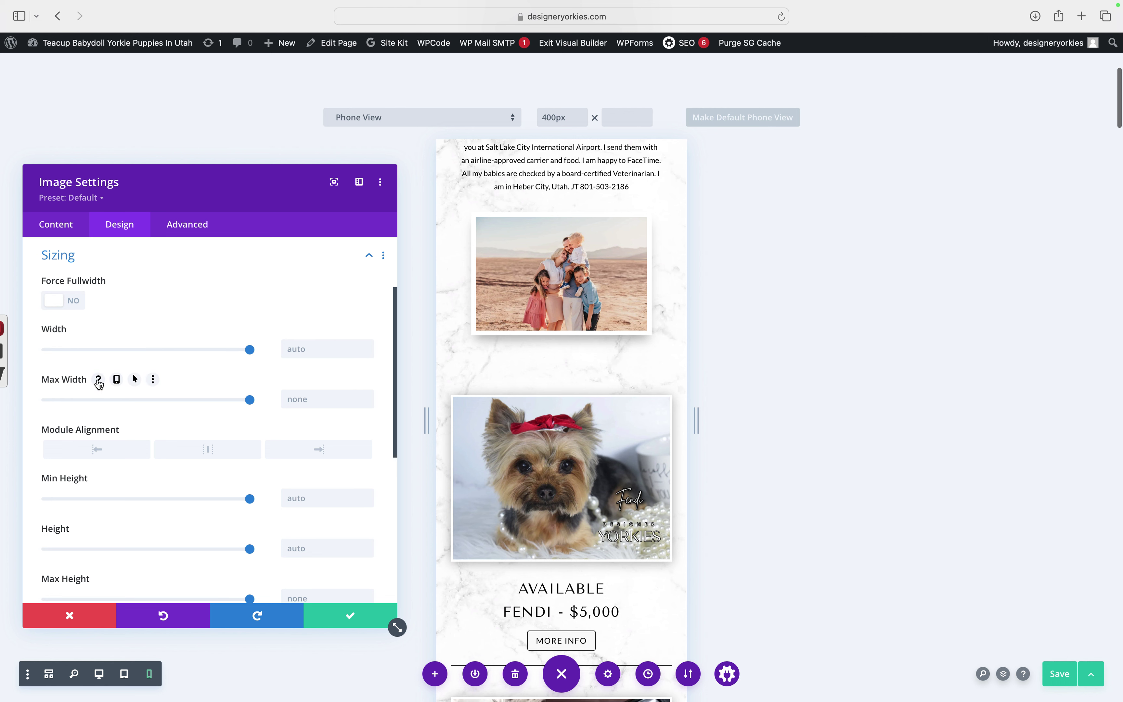
left_click(116, 379)
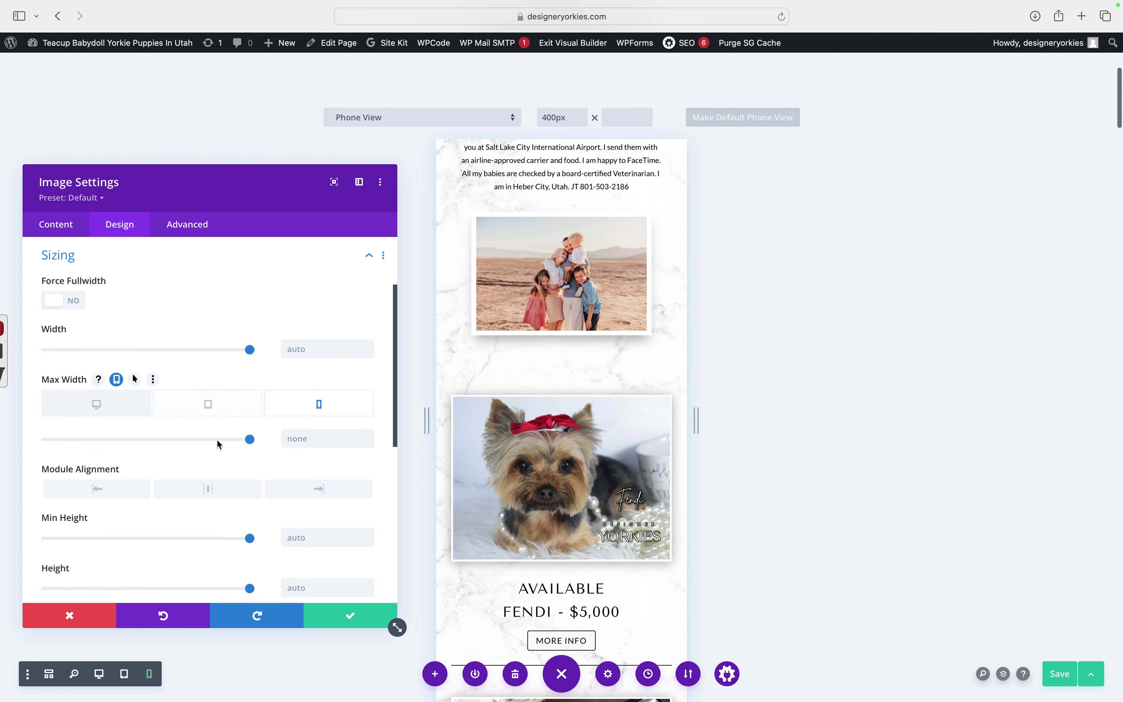
left_click_drag(214, 440, 183, 443)
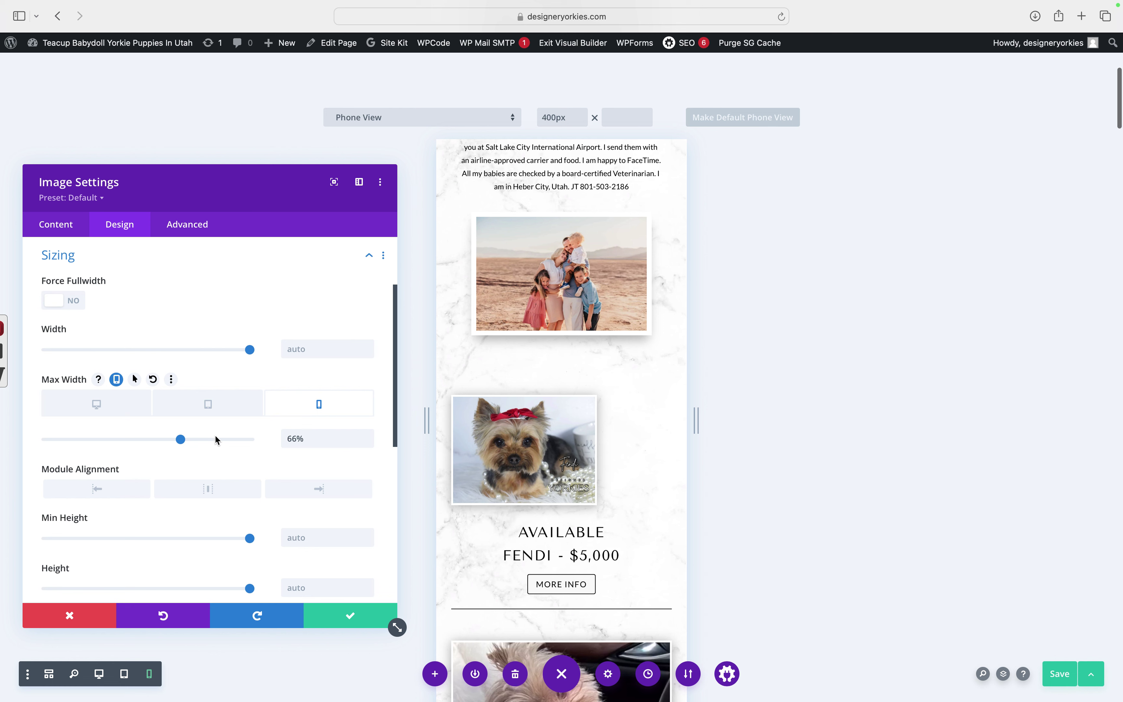
left_click(208, 488)
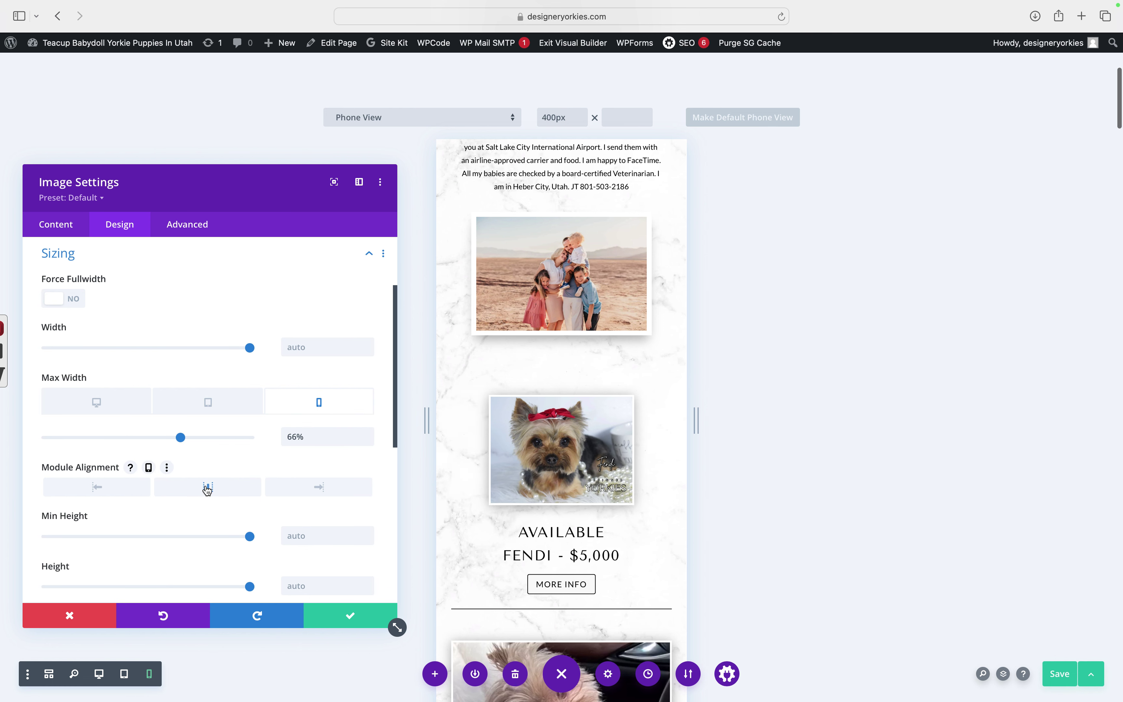
scroll(207, 489, "down", 1)
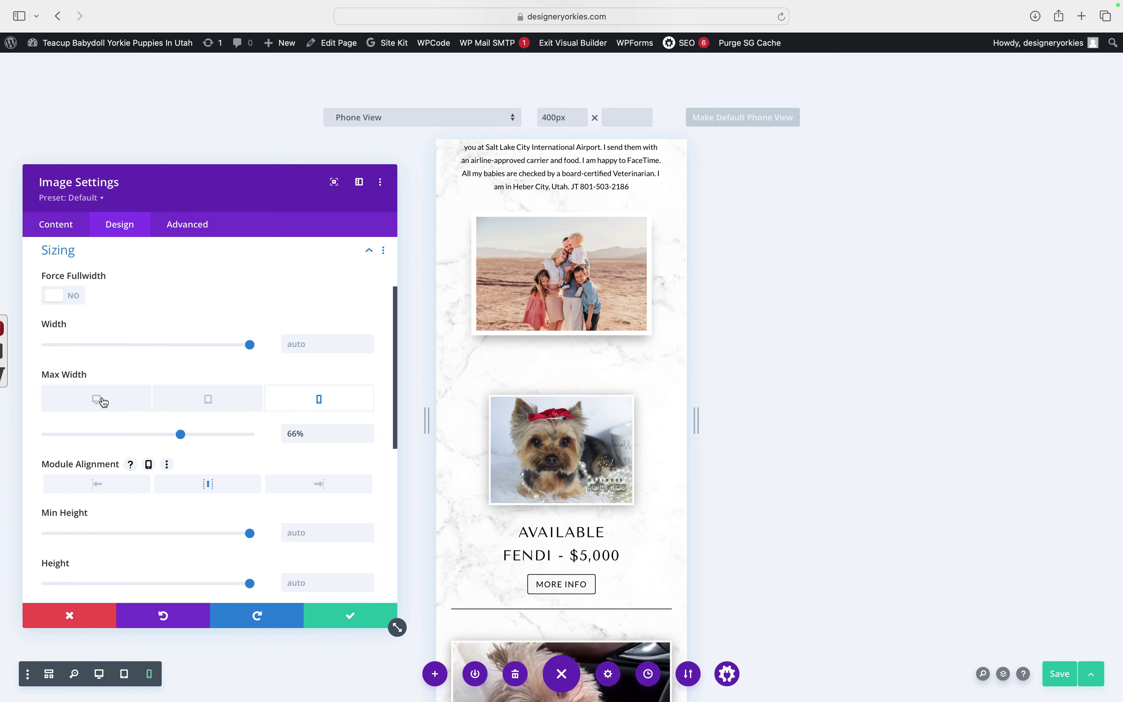
Step: In desktop view, set the Fendi photo's desktop max width to 55% and align the module left
left_click(100, 676)
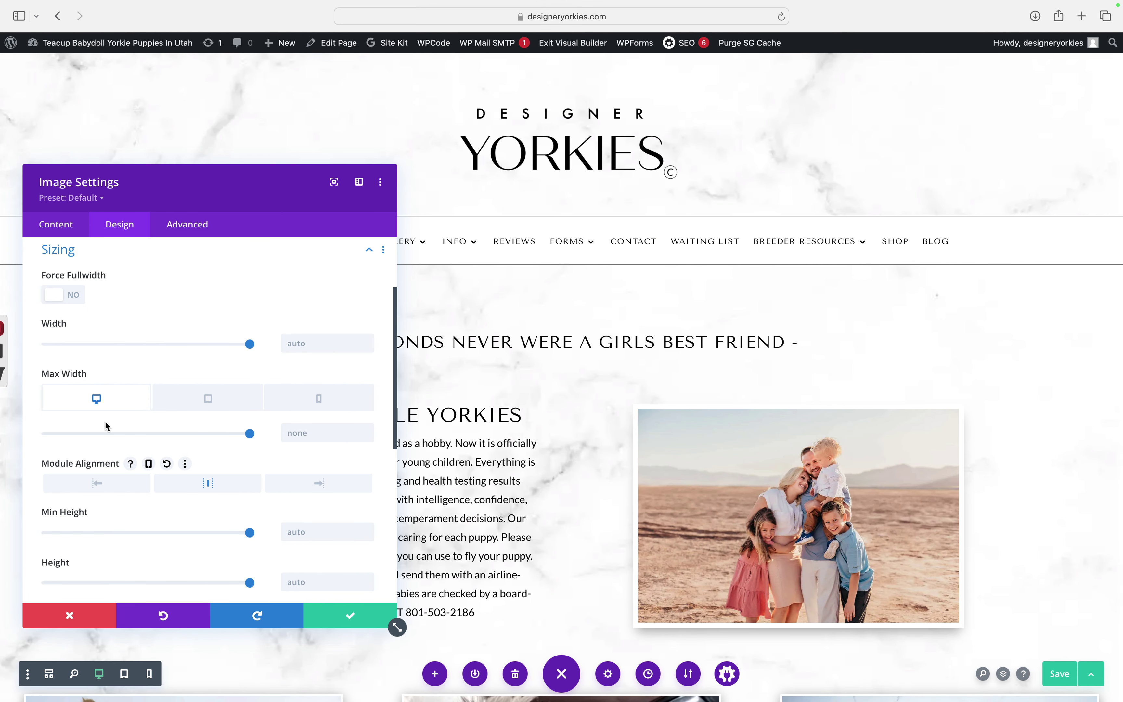
scroll(525, 449, "down", 7)
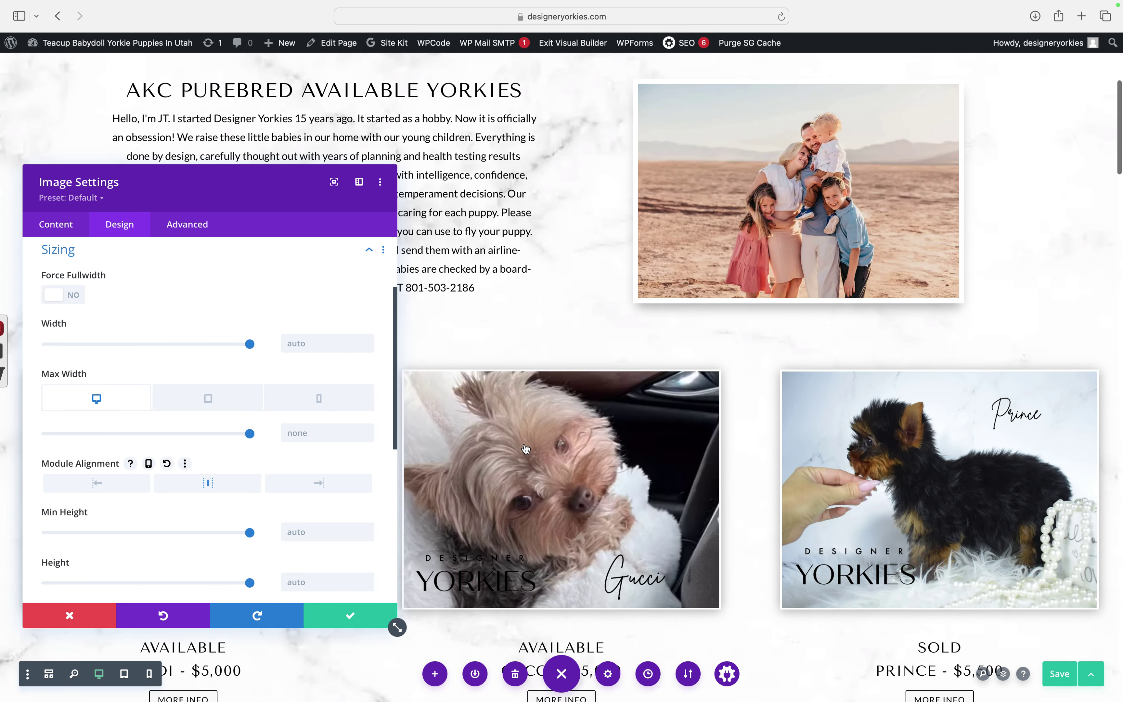
scroll(526, 449, "down", 1)
left_click_drag(271, 192, 864, 86)
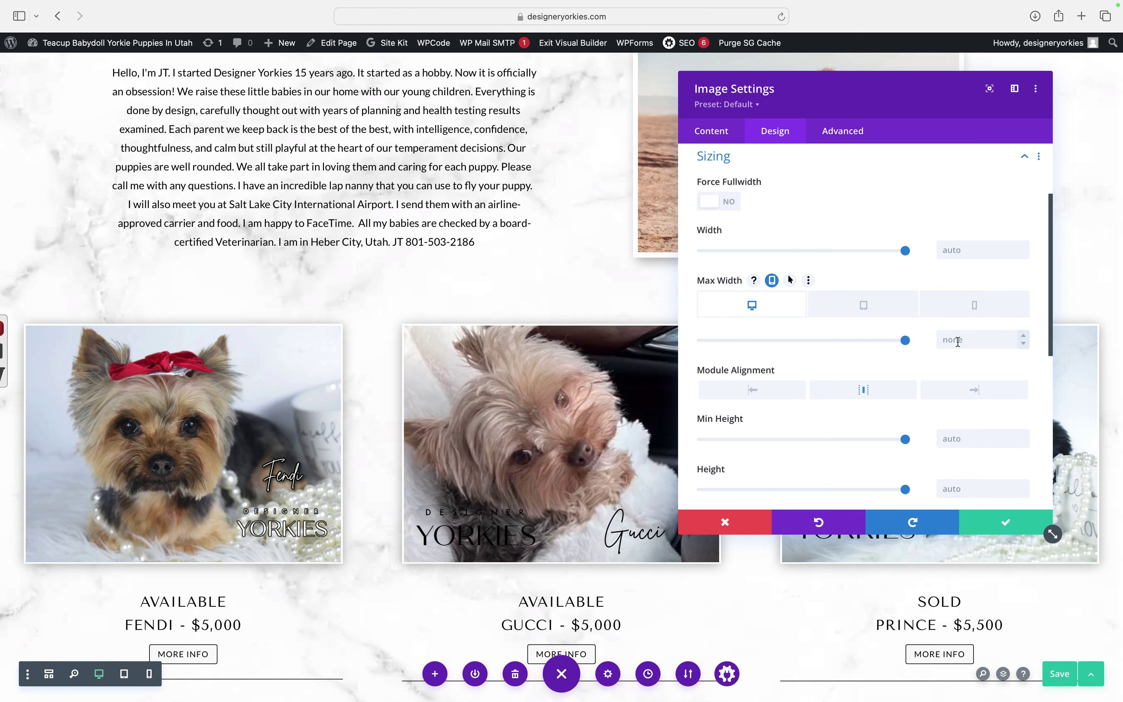
left_click(870, 341)
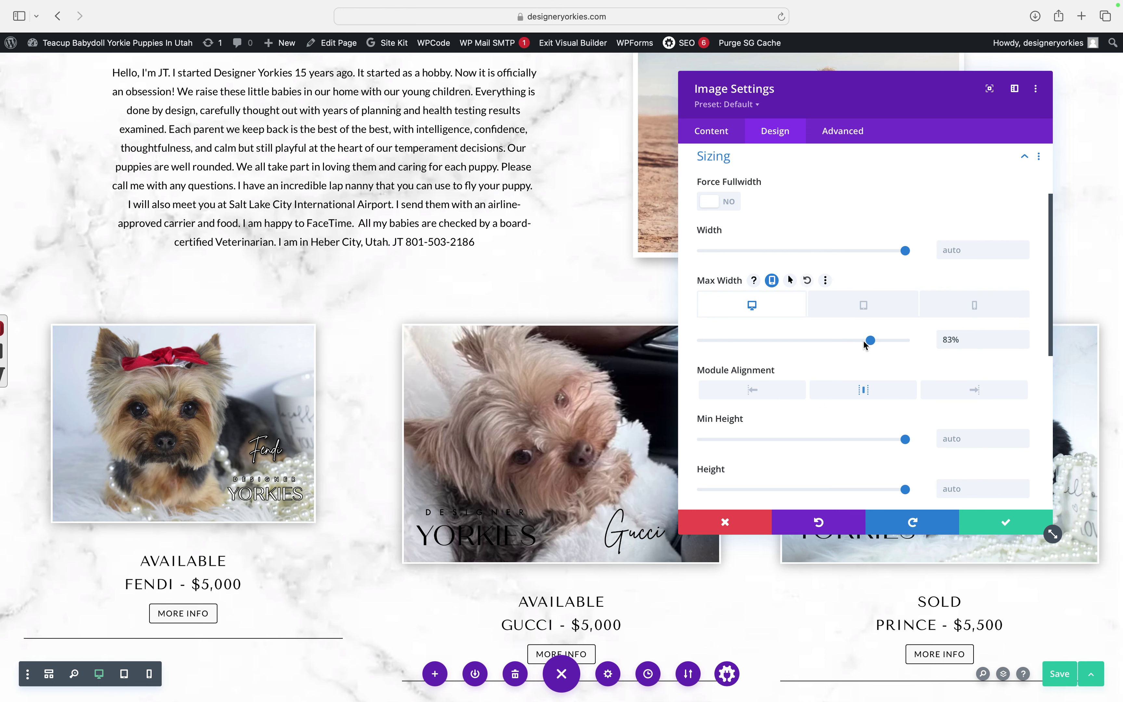
left_click_drag(836, 343, 814, 341)
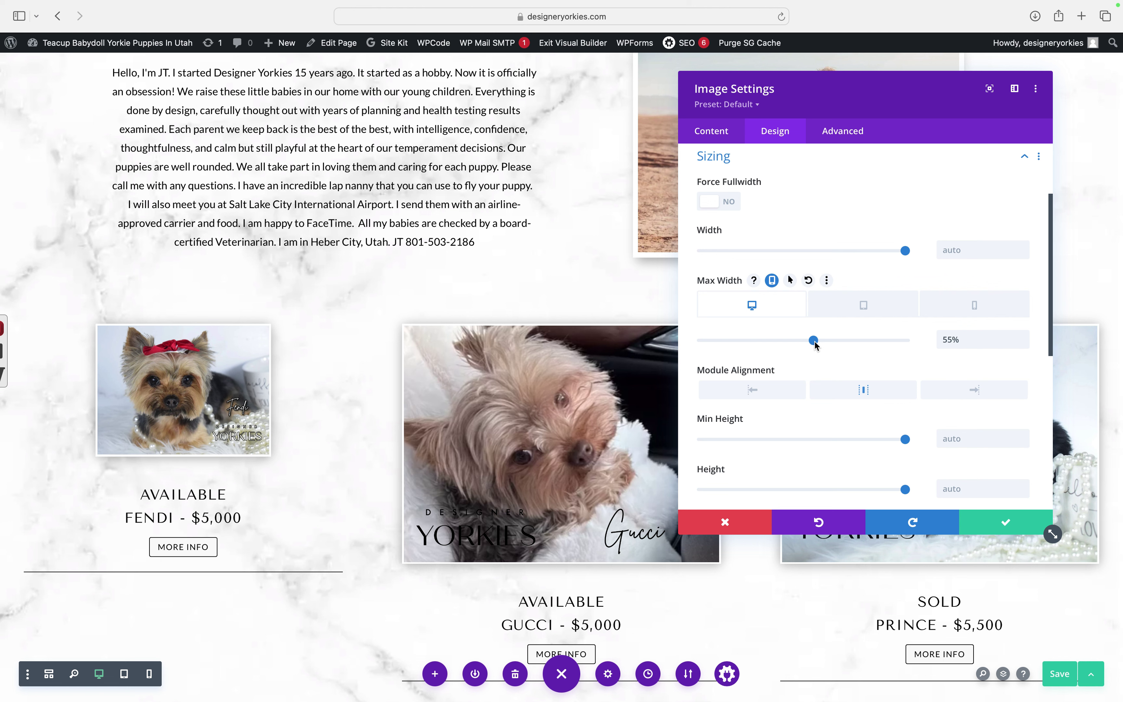
left_click(753, 394)
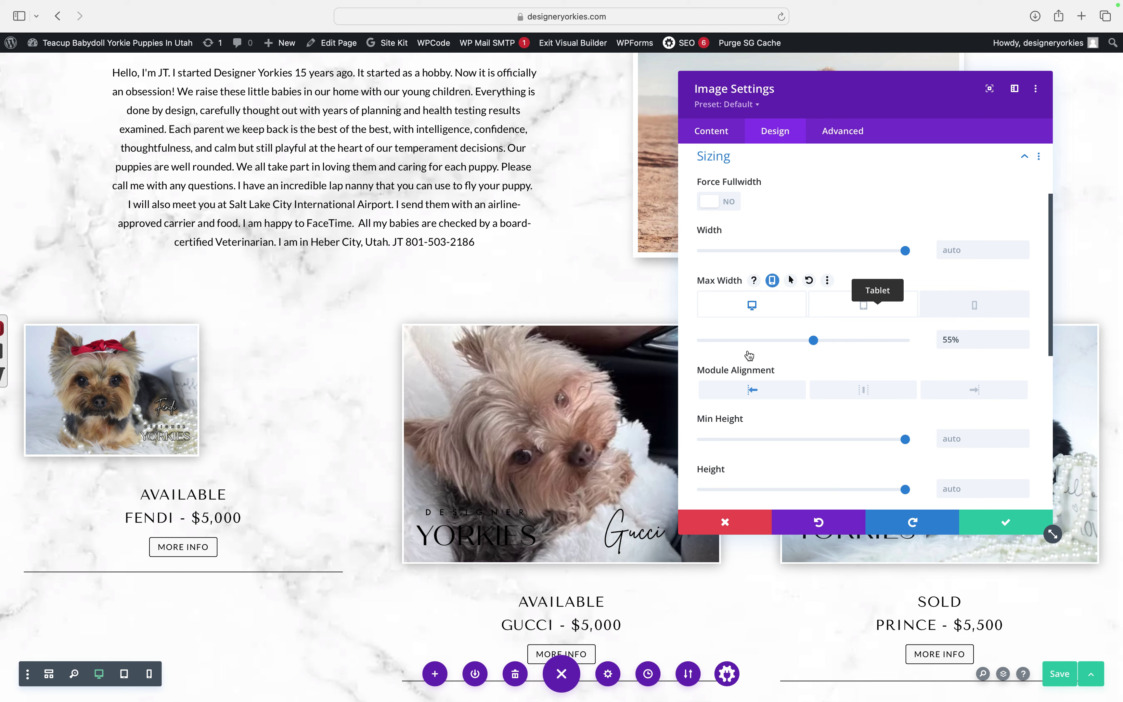
Step: Check the Fendi photo's size and alignment in phone view using the phone max width setting
left_click(962, 312)
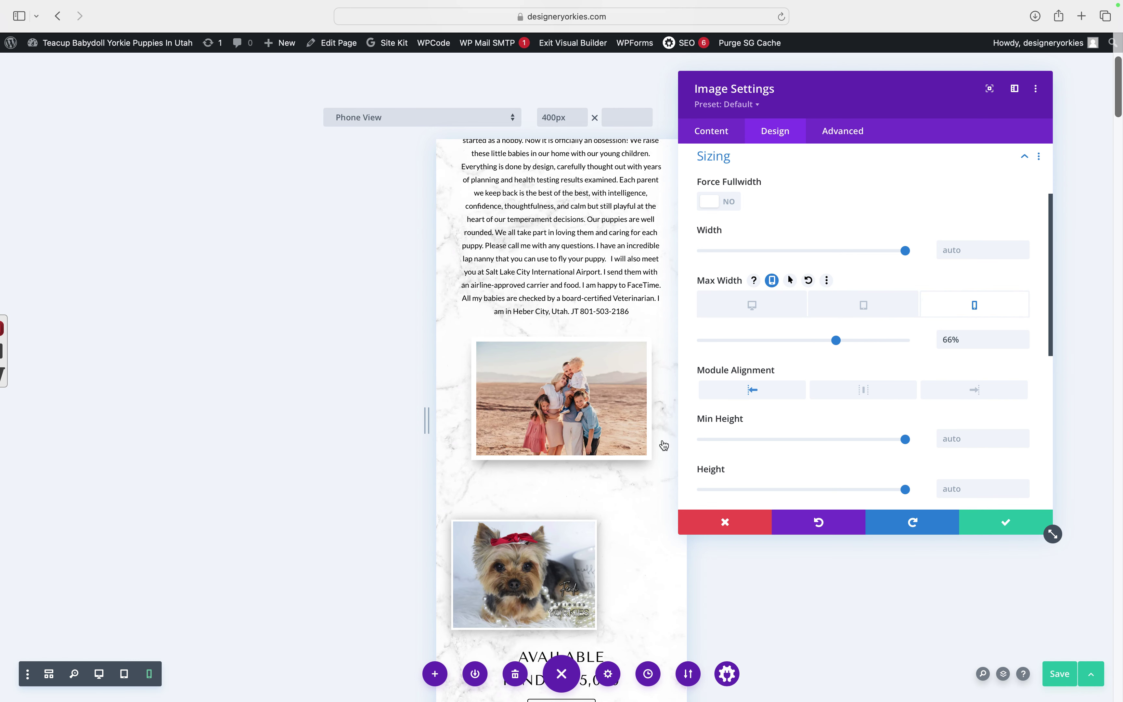
scroll(586, 522, "down", 5)
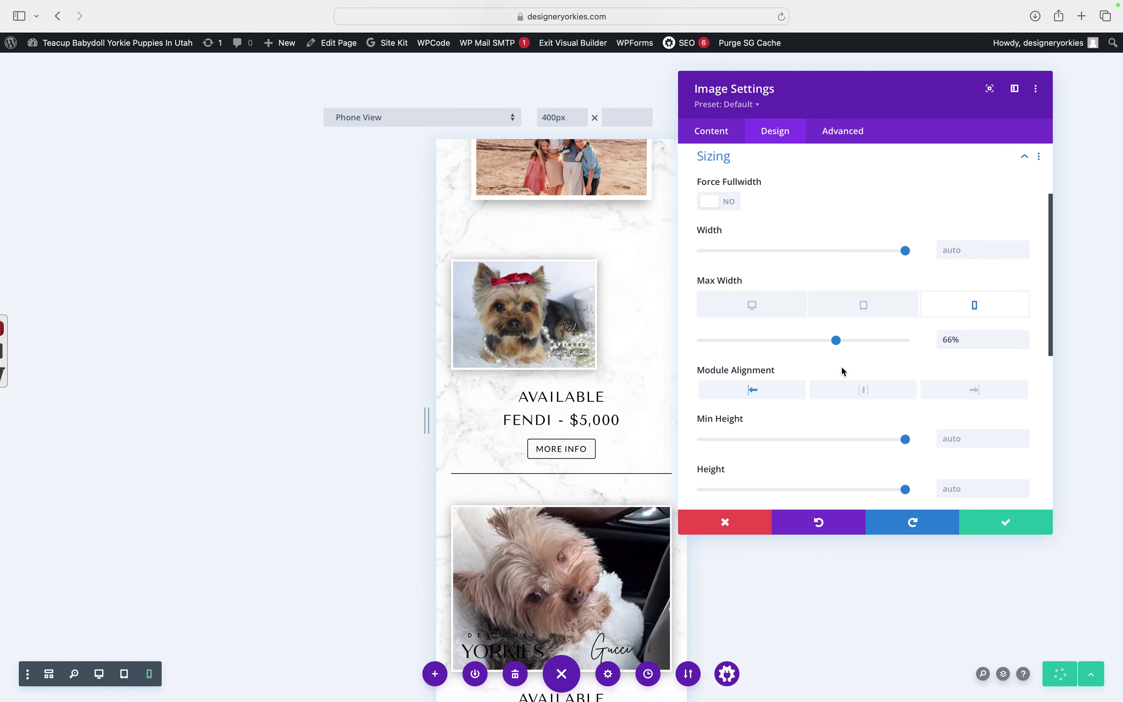
Step: Enable device-specific module alignment for the Fendi photo and center-align it for the phone layout only
mouse_move(806, 370)
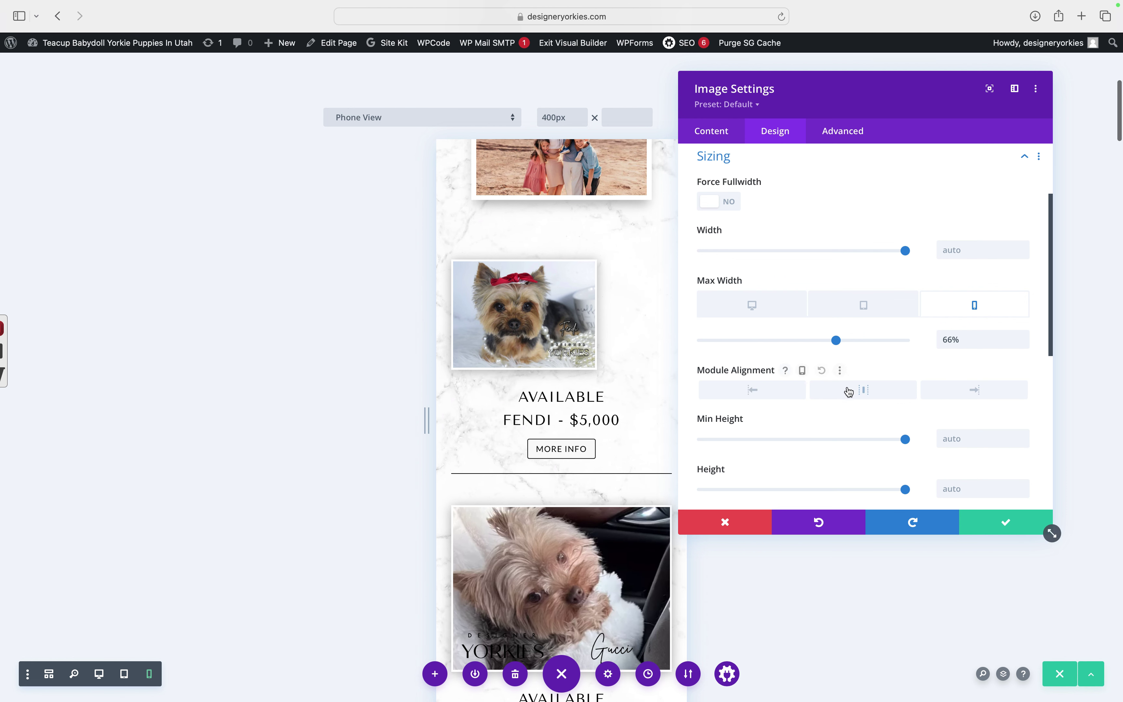
left_click(805, 370)
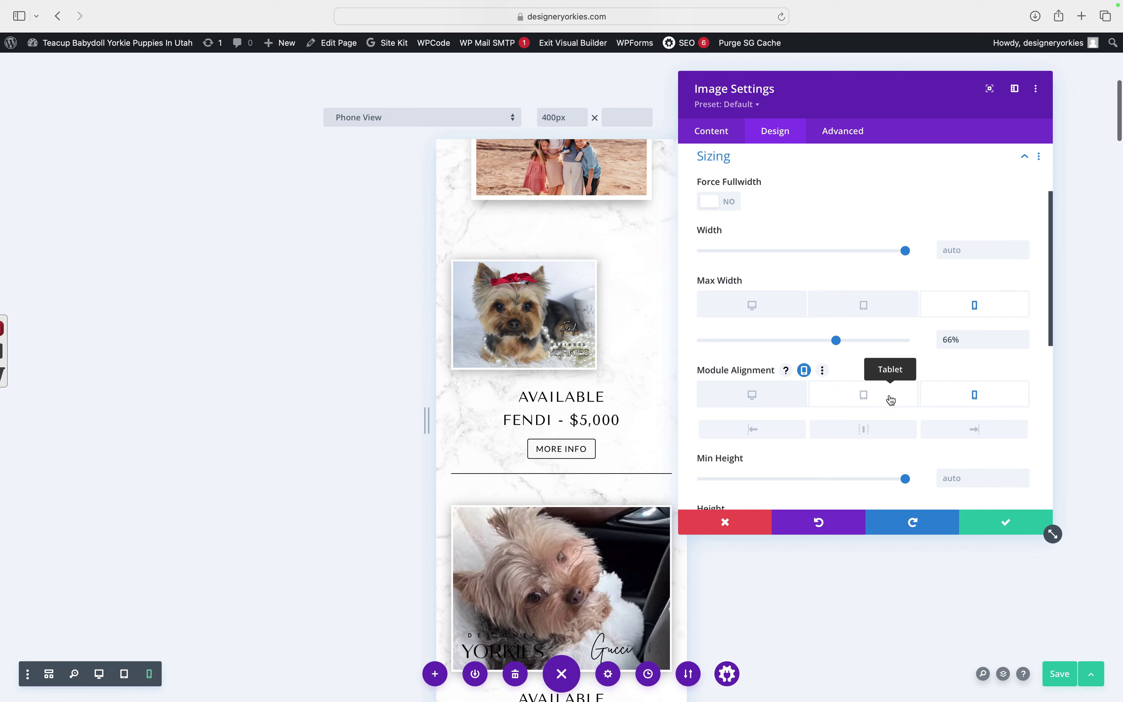
left_click(864, 431)
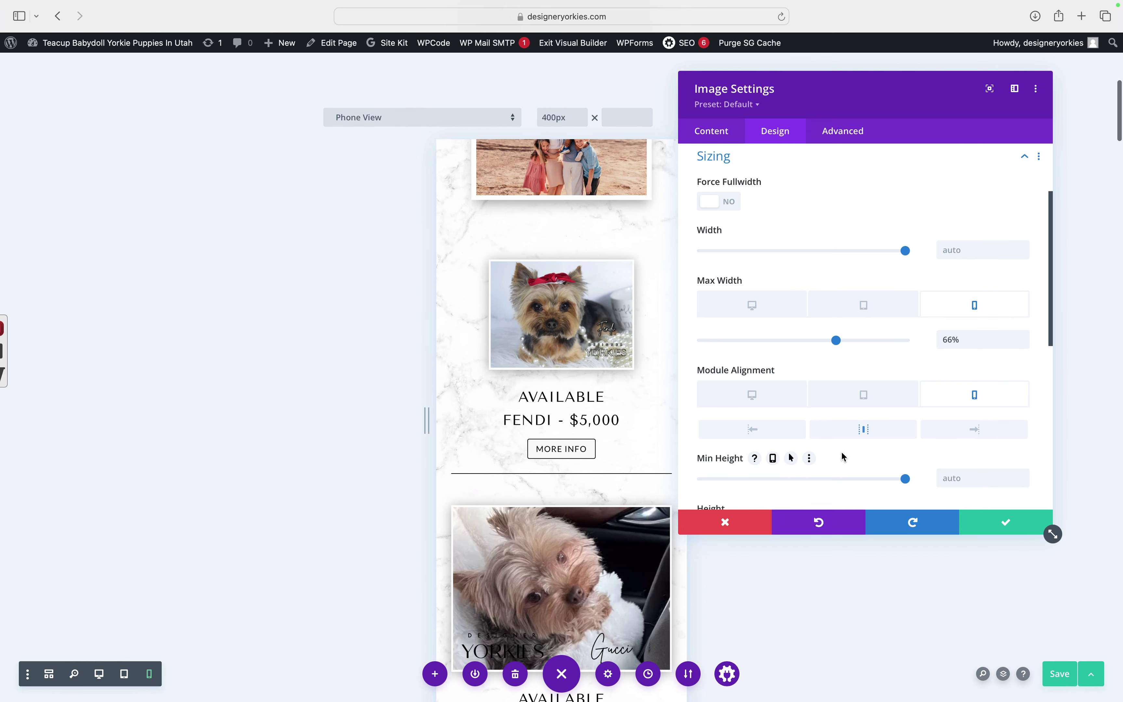
Step: Compare the Fendi photo's desktop and phone alignment, and discard all changes to its image settings
left_click(770, 402)
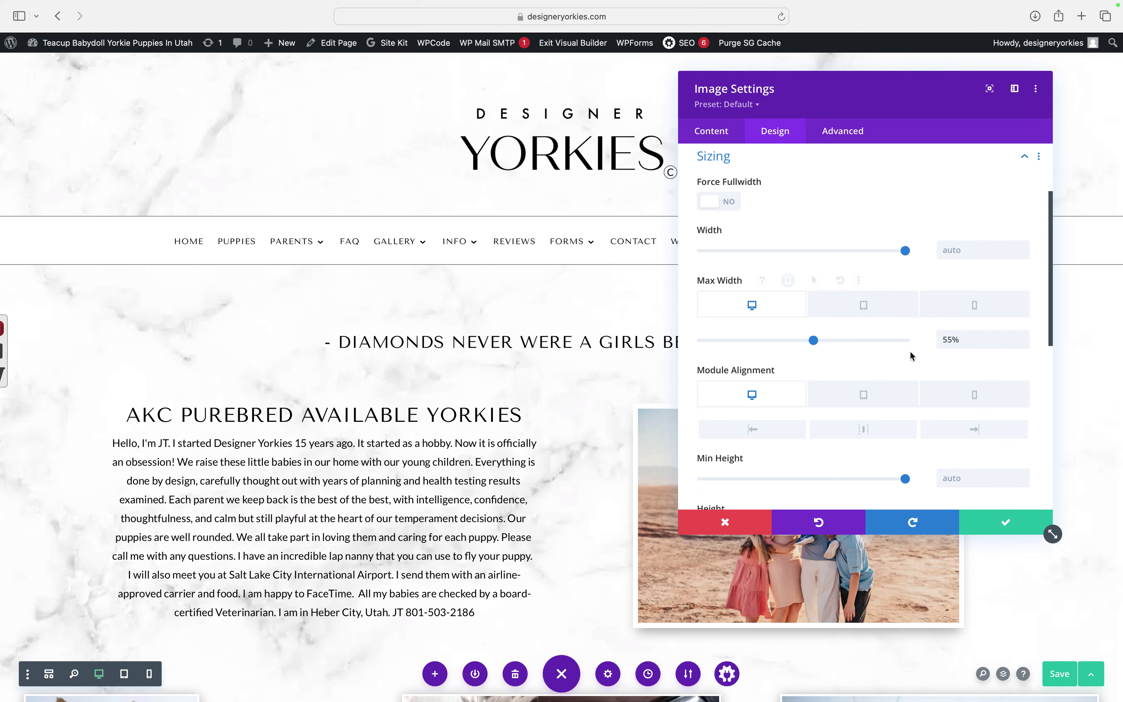
scroll(564, 458, "down", 10)
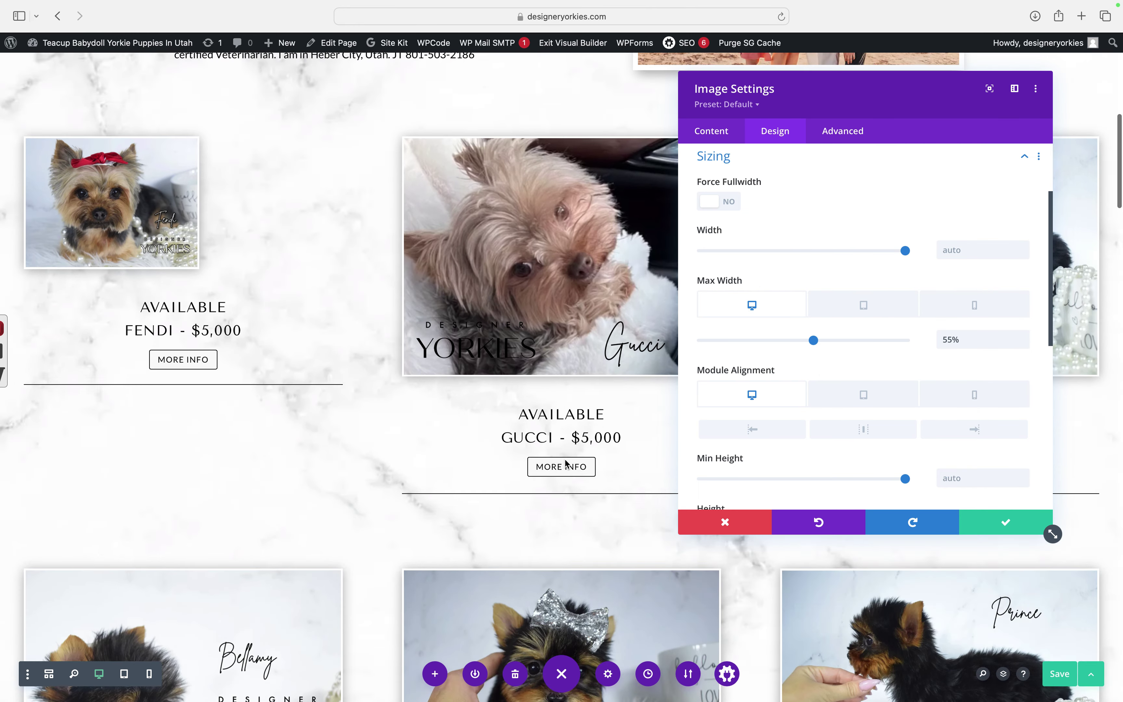
scroll(564, 462, "up", 5)
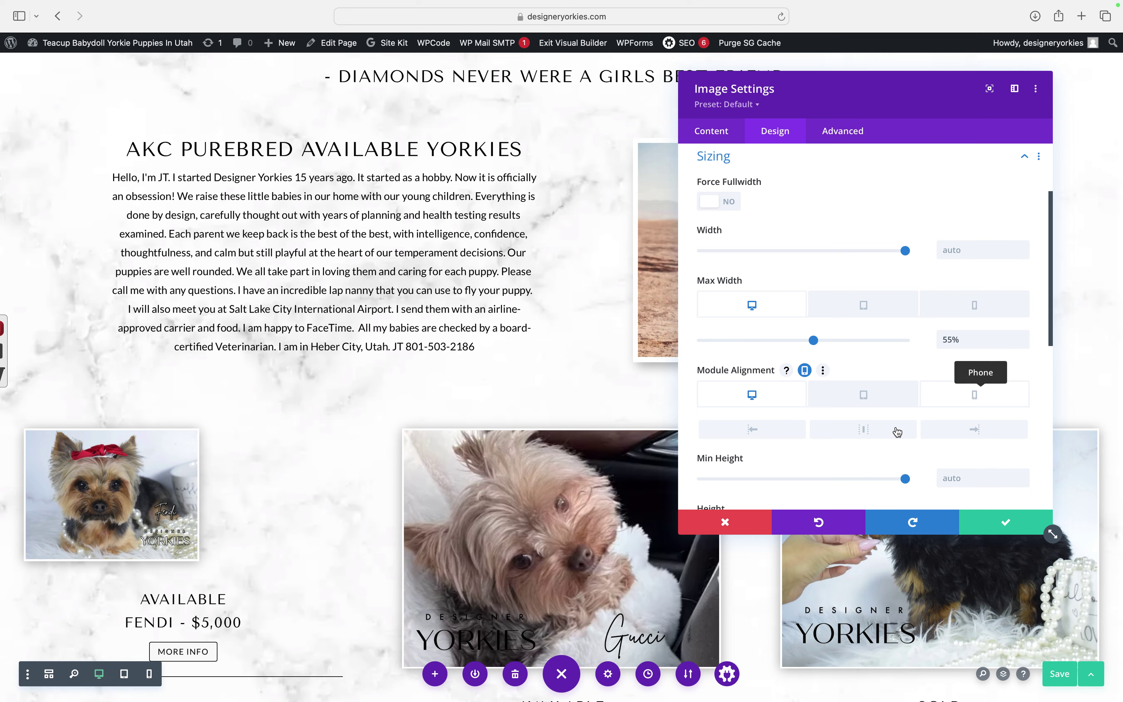
scroll(567, 429, "down", 3)
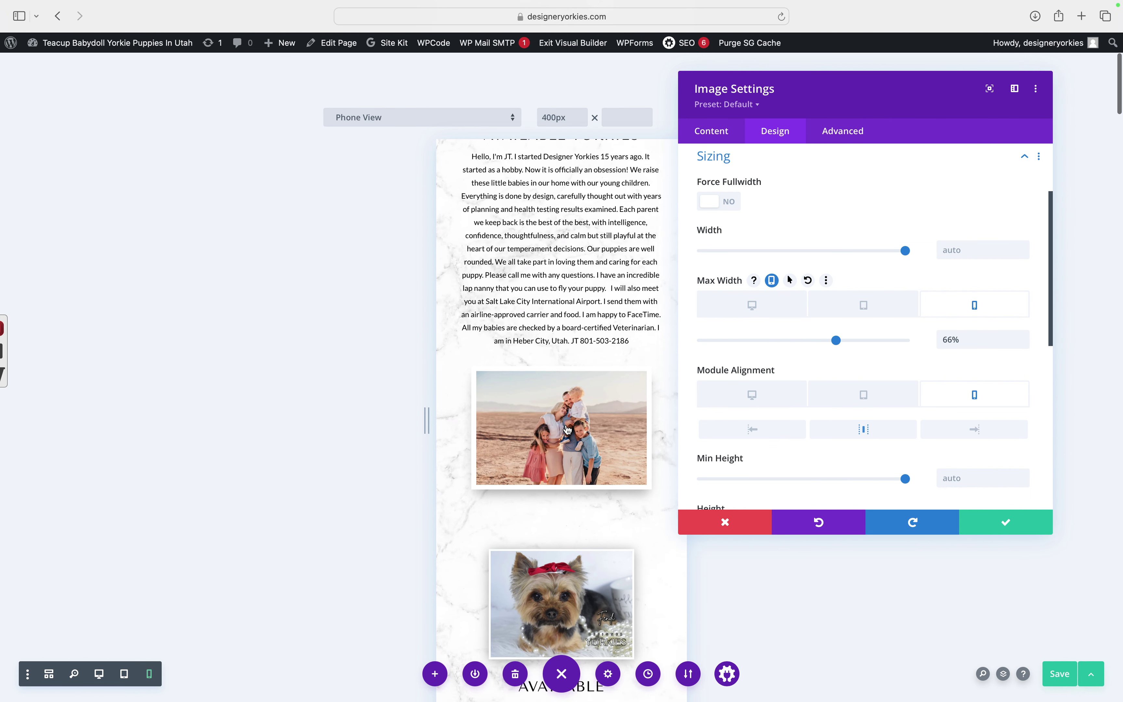
left_click(715, 523)
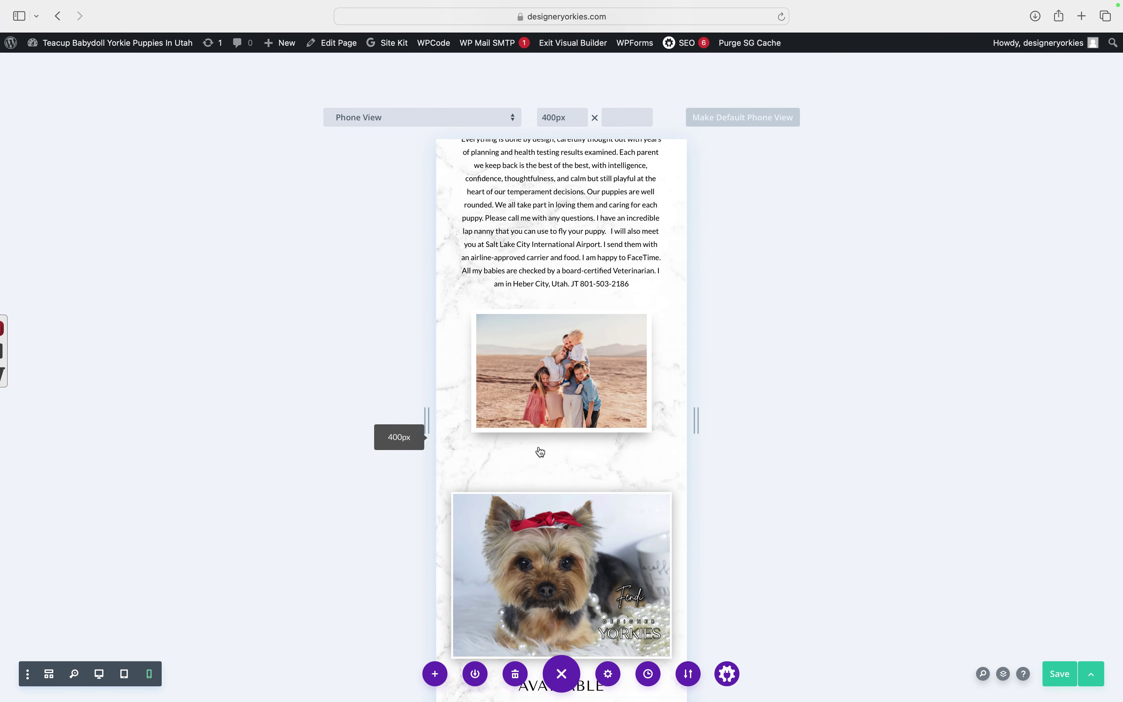
Step: Review how the puppy photos and text are laid out down the page in phone view and in desktop view
scroll(538, 449, "down", 8)
scroll(538, 448, "down", 15)
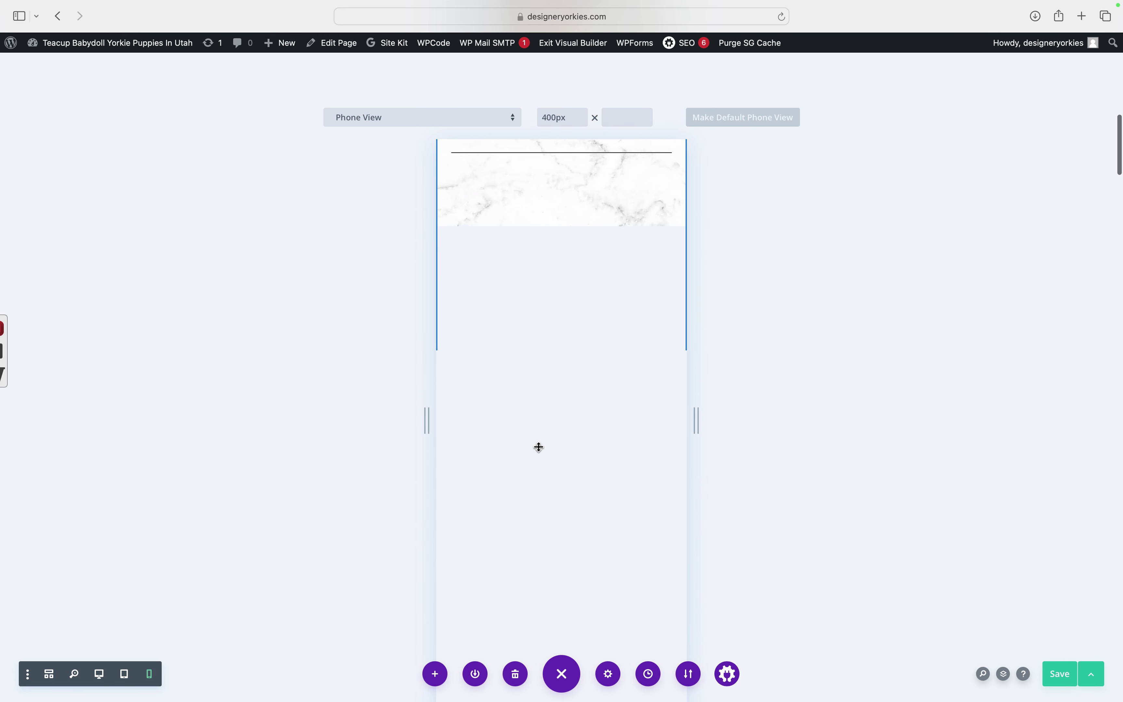
scroll(538, 447, "up", 20)
scroll(538, 447, "up", 8)
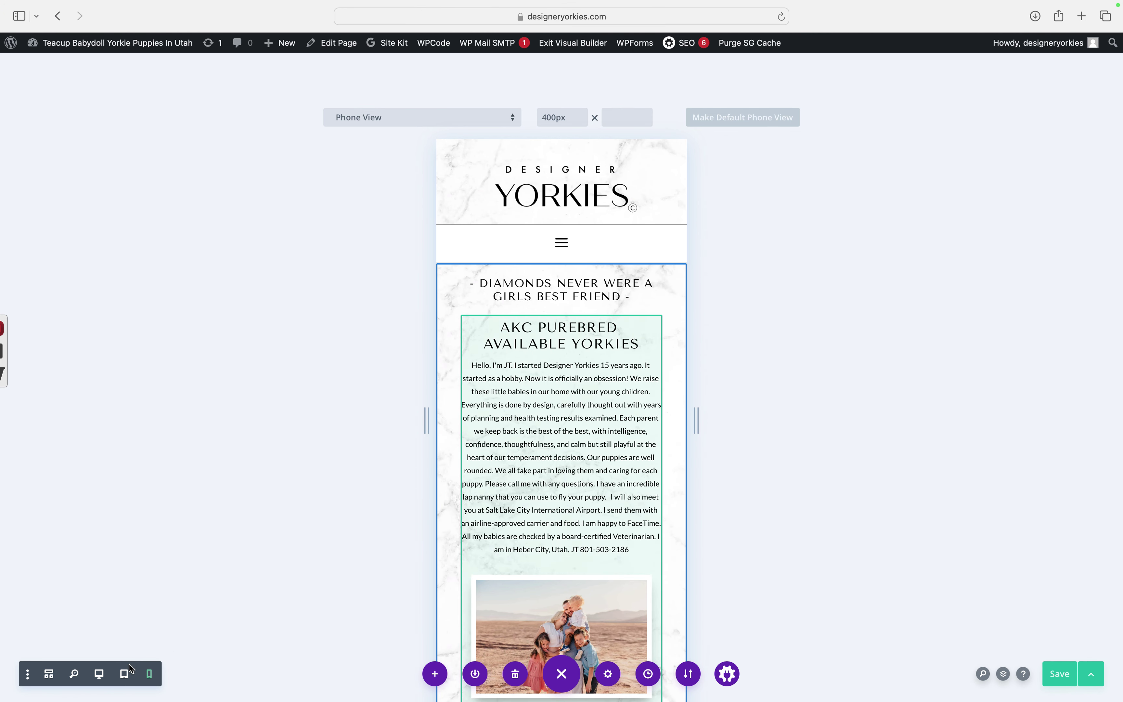
left_click(98, 674)
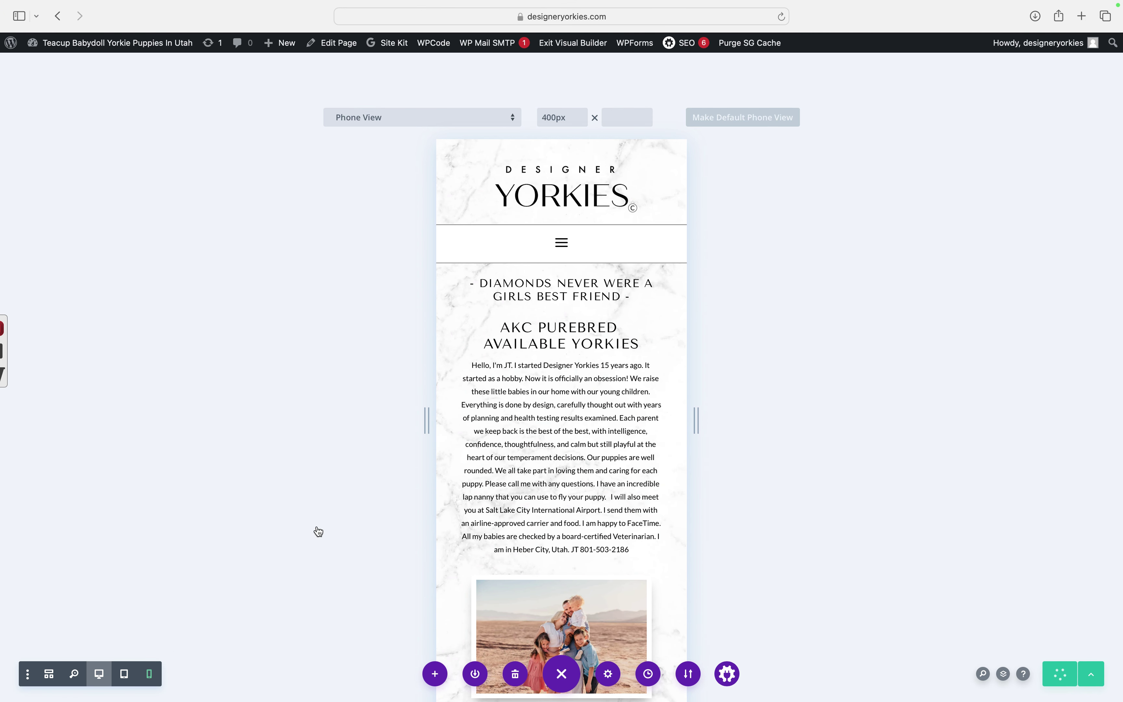
scroll(556, 445, "down", 15)
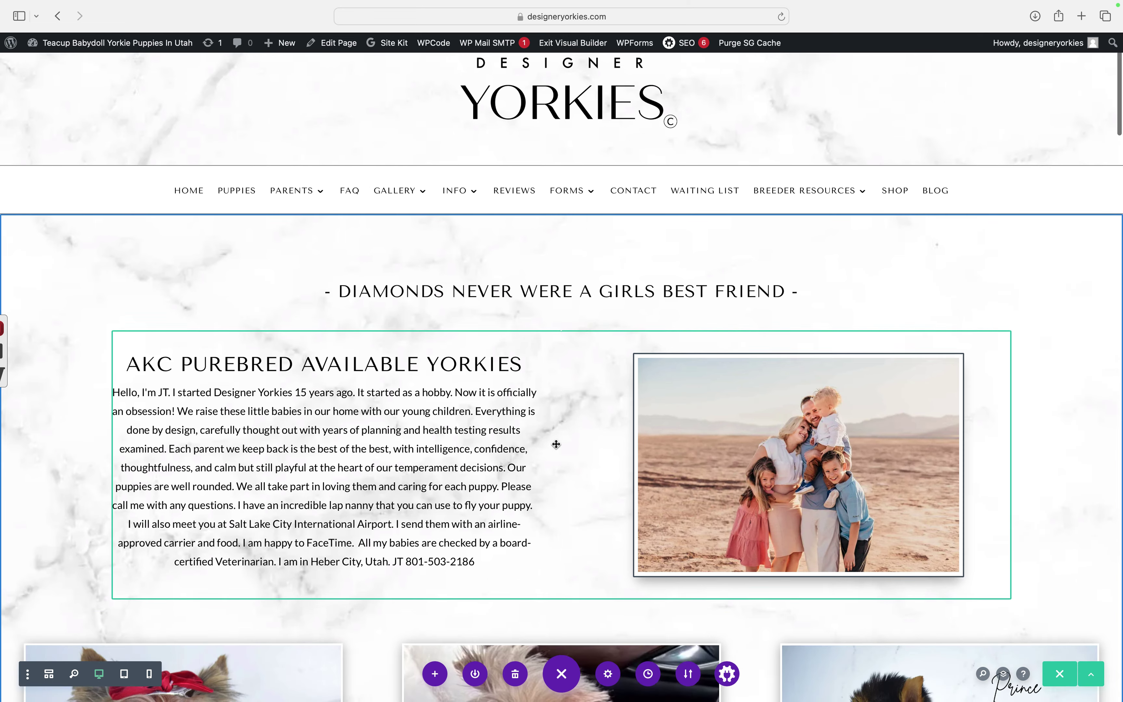
scroll(557, 444, "down", 2)
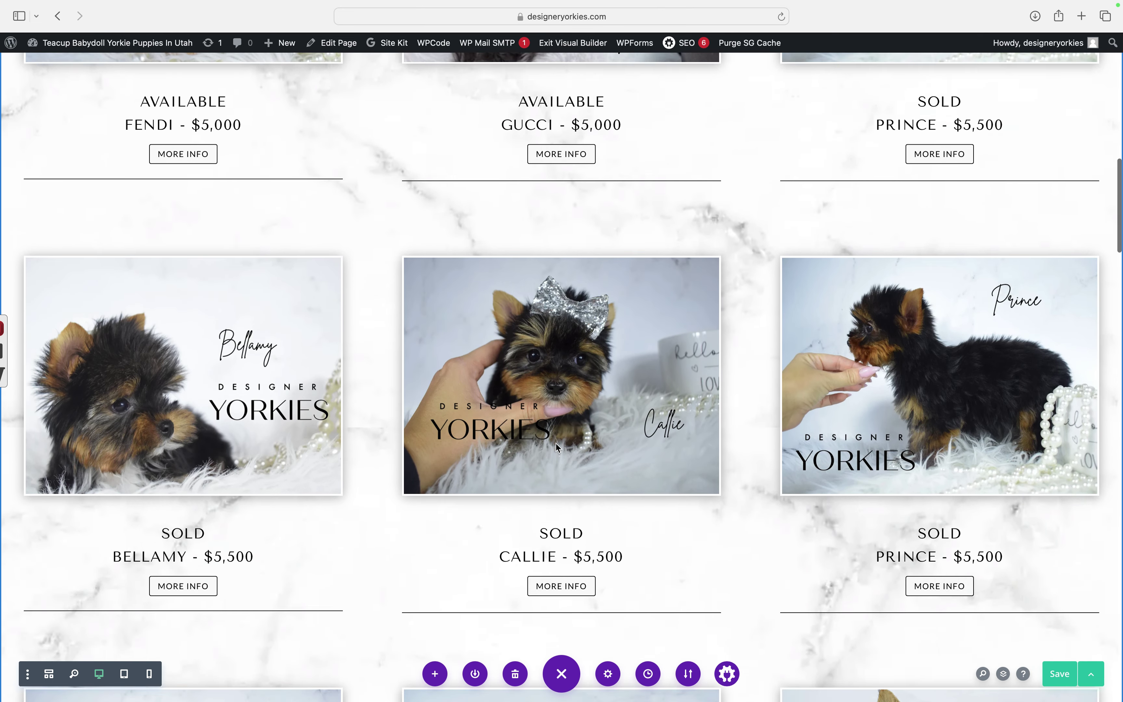
scroll(557, 444, "up", 9)
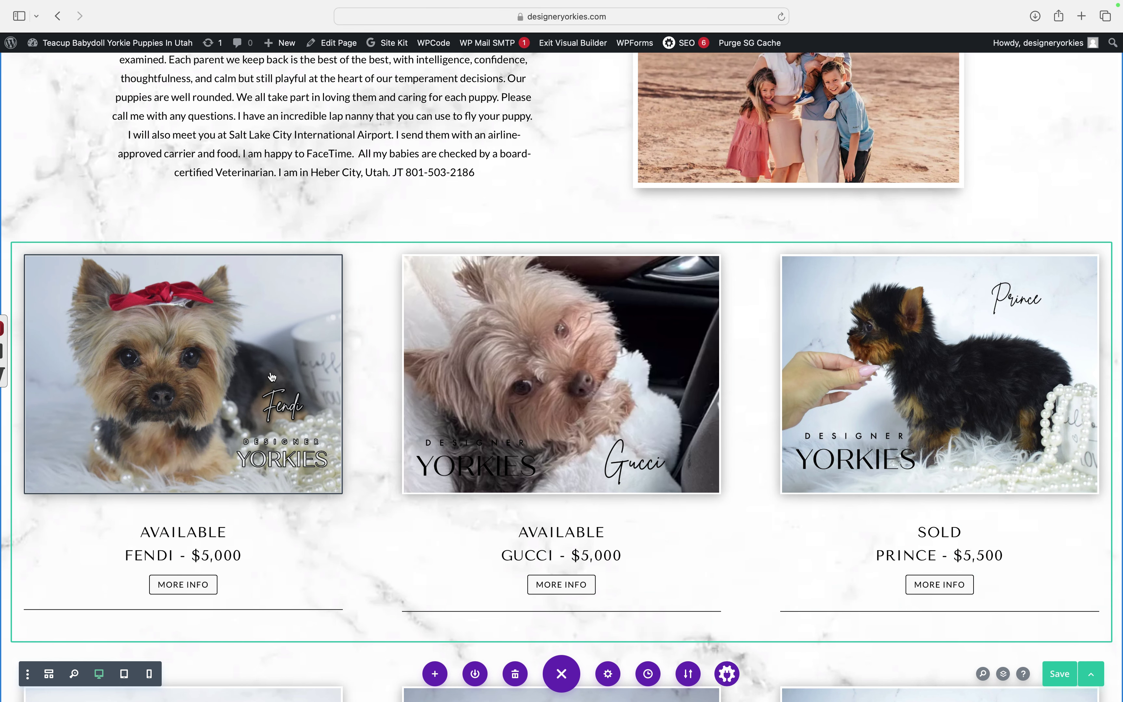
scroll(271, 376, "down", 1)
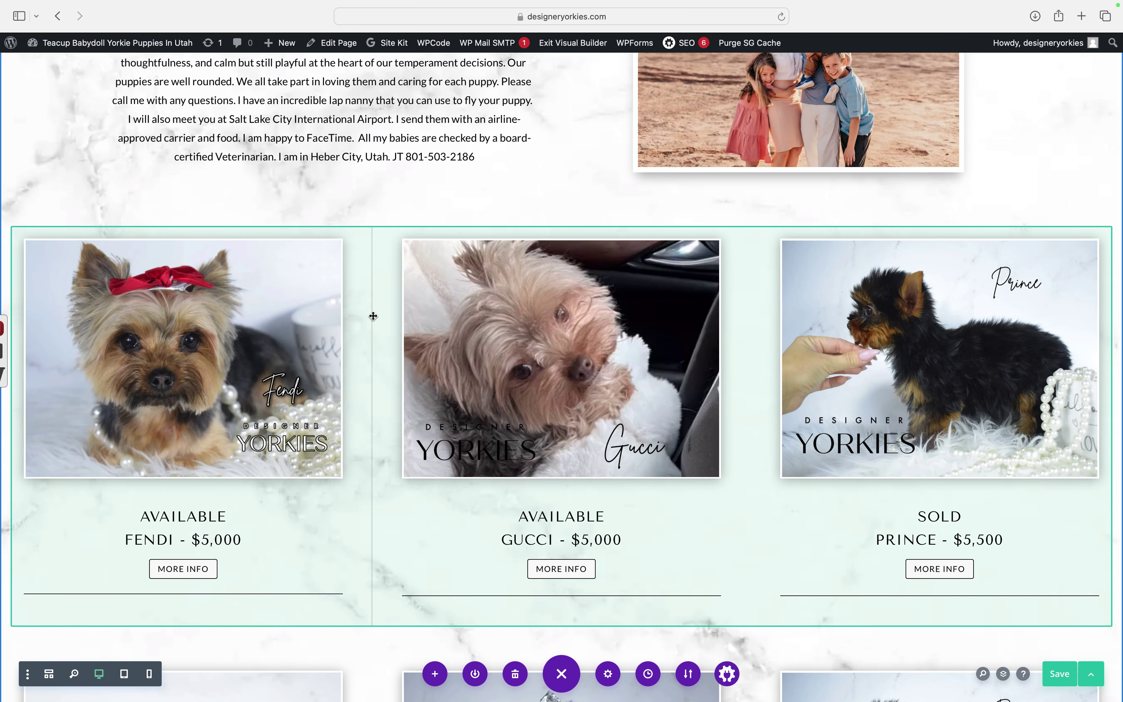
Step: Open the Heading Text design options of the "AKC Purebred Available Yorkies" text module and switch on phone-specific heading text size
scroll(373, 316, "up", 5)
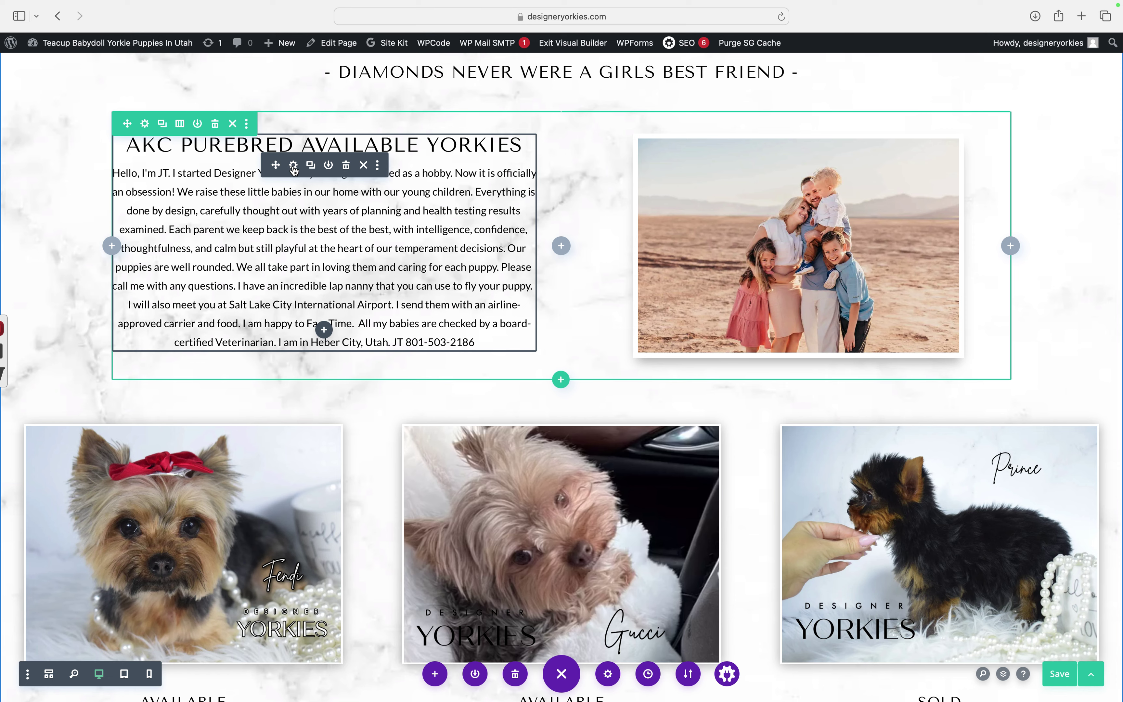
left_click(294, 165)
left_click(782, 355)
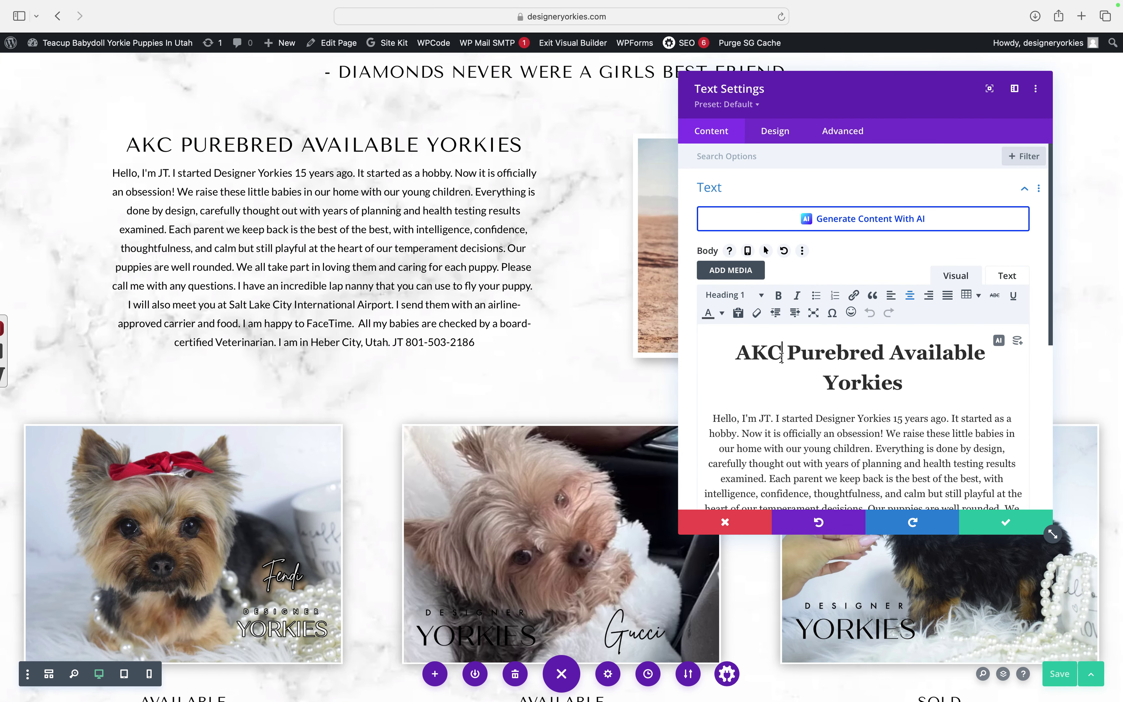
left_click(787, 139)
left_click(768, 229)
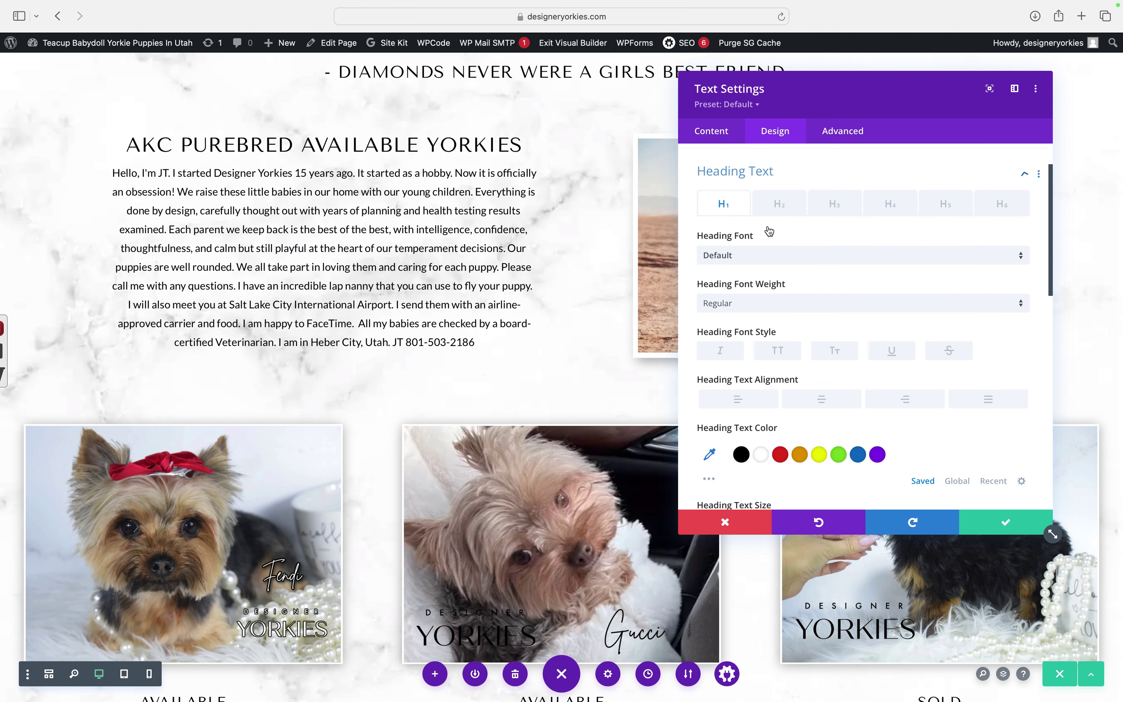
scroll(788, 297, "down", 5)
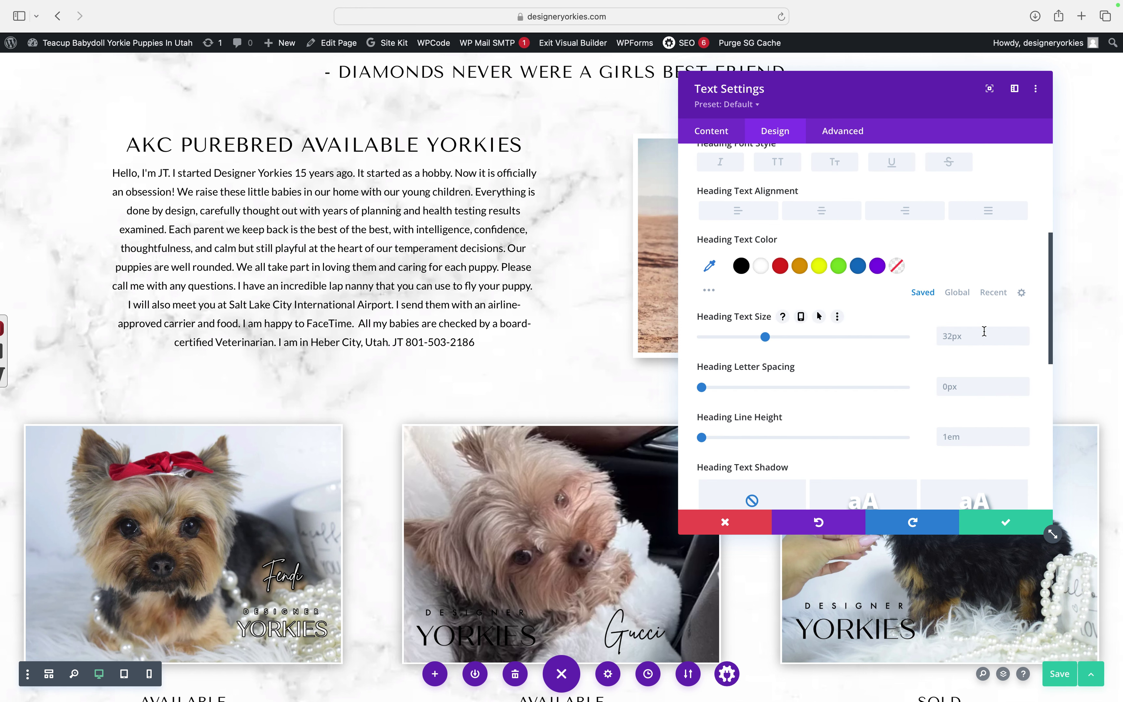
left_click(802, 318)
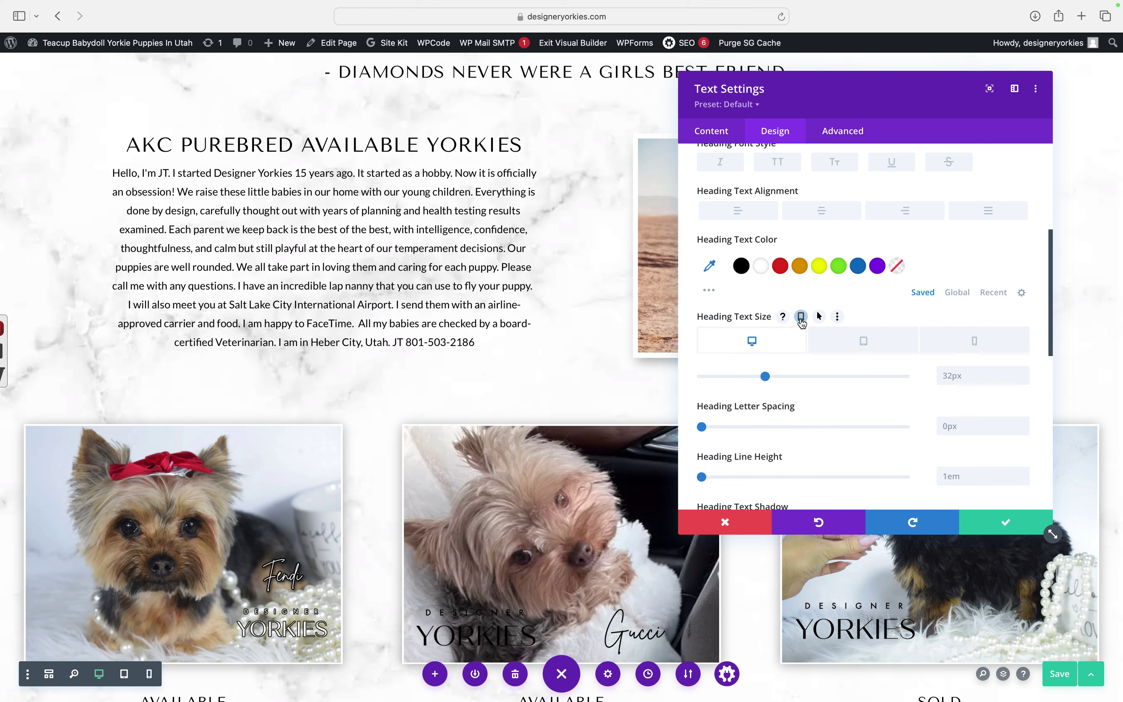
left_click(974, 342)
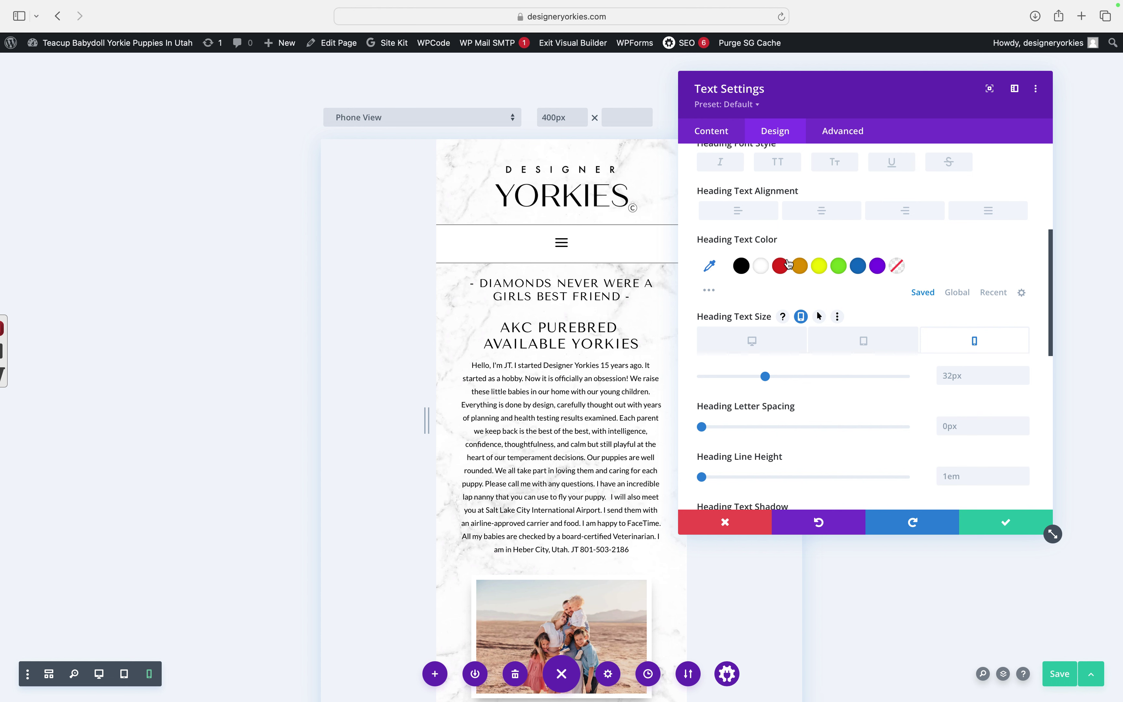
Step: Try a phone heading text size of 24px on the H1 heading, and discard the text settings changes
scroll(788, 264, "up", 1)
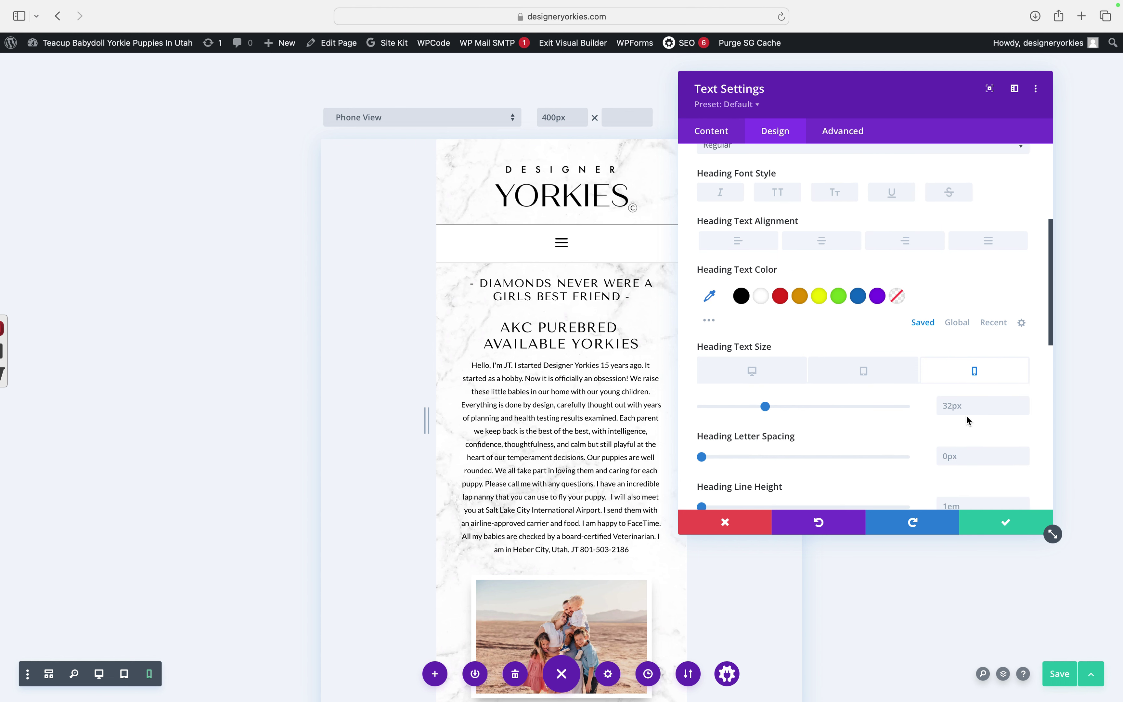
left_click(1019, 408)
double_click(1023, 409)
double_click(1024, 409)
double_click(1024, 409)
left_click(1024, 409)
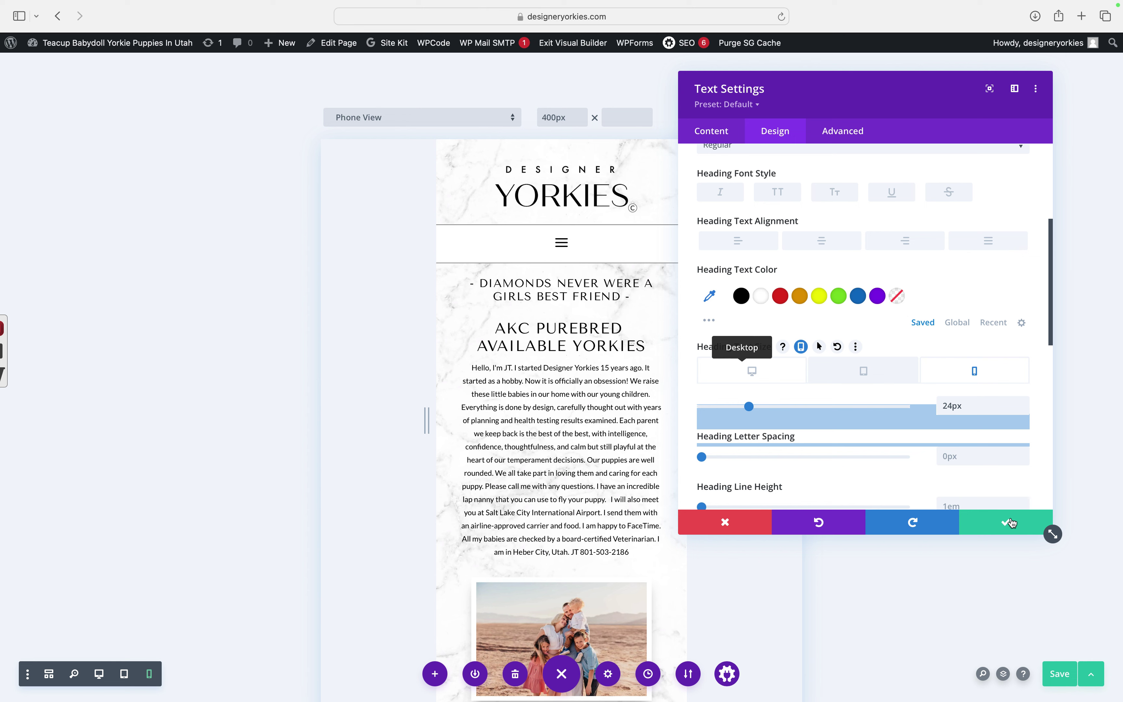
left_click(717, 526)
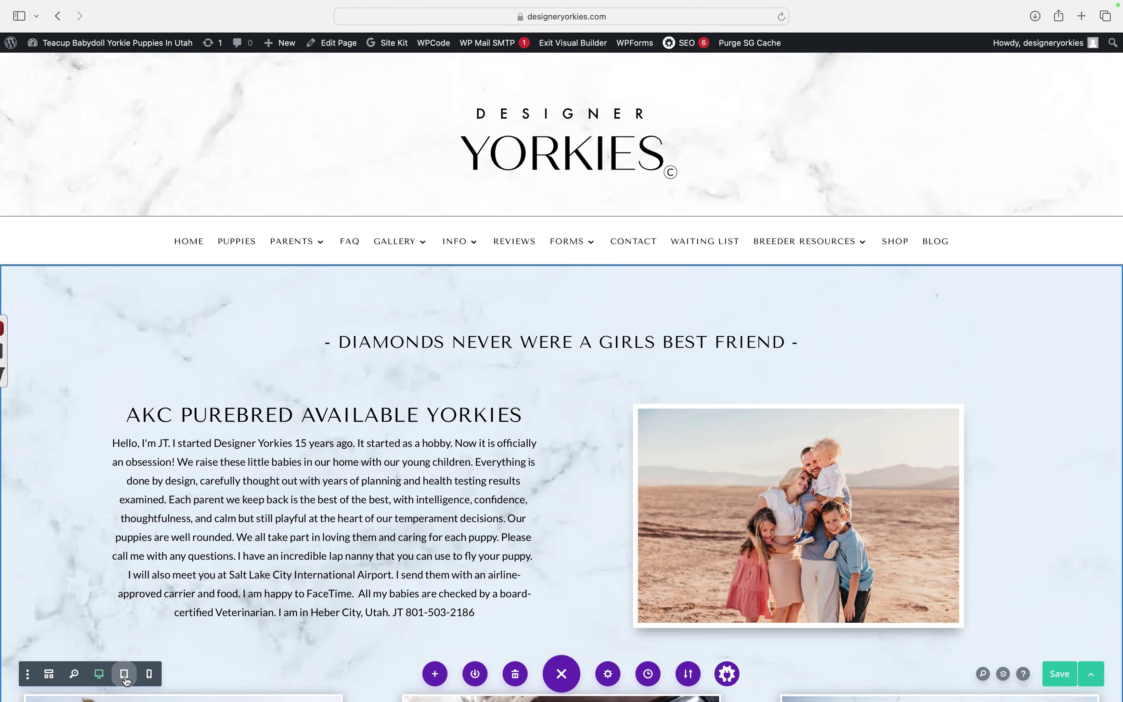
Step: Examine the page in tablet view, from the header logo down to the puppy photos
left_click(125, 678)
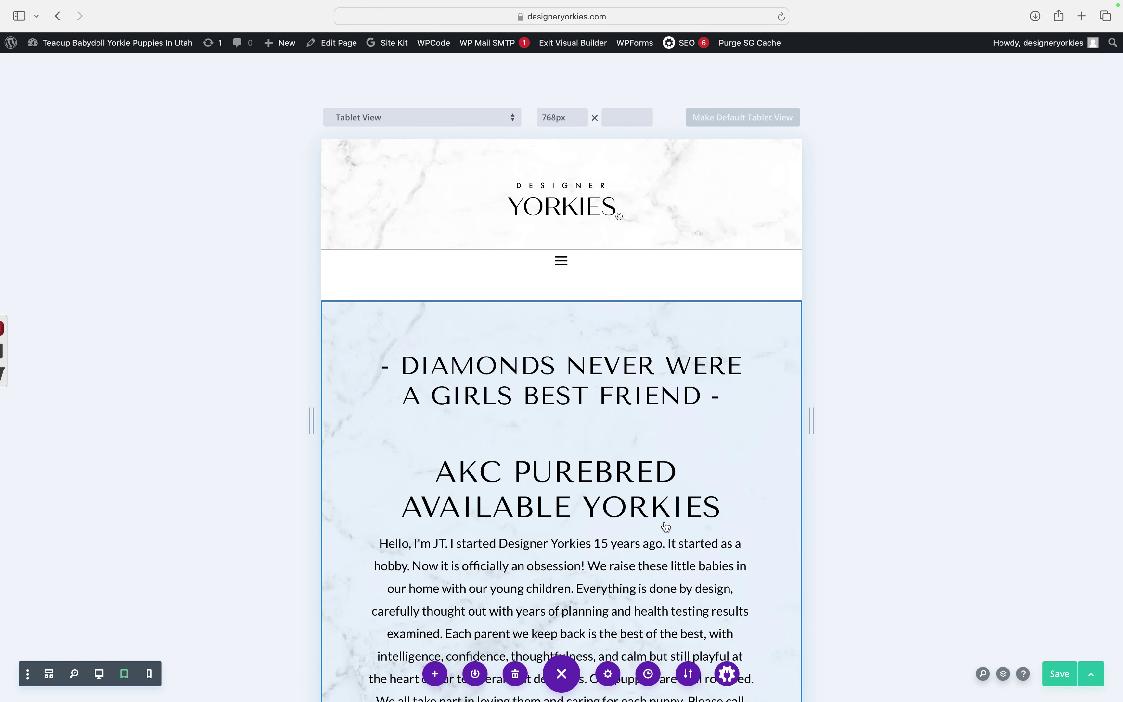
scroll(578, 448, "down", 5)
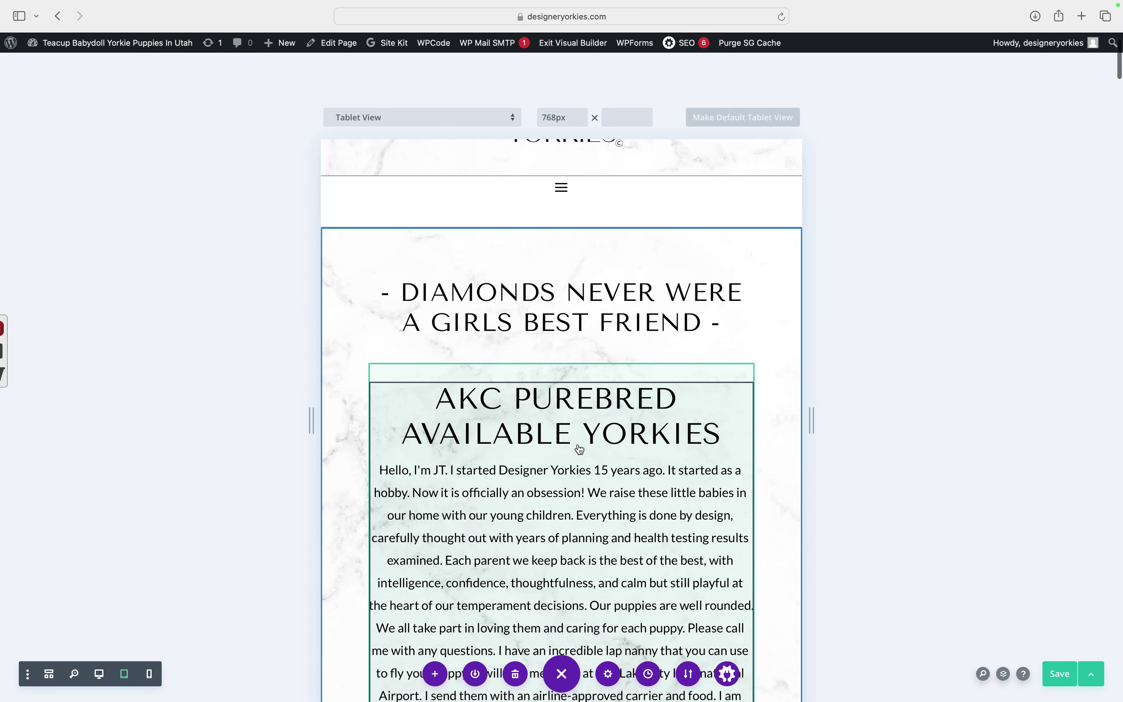
scroll(579, 448, "down", 10)
scroll(579, 449, "down", 1)
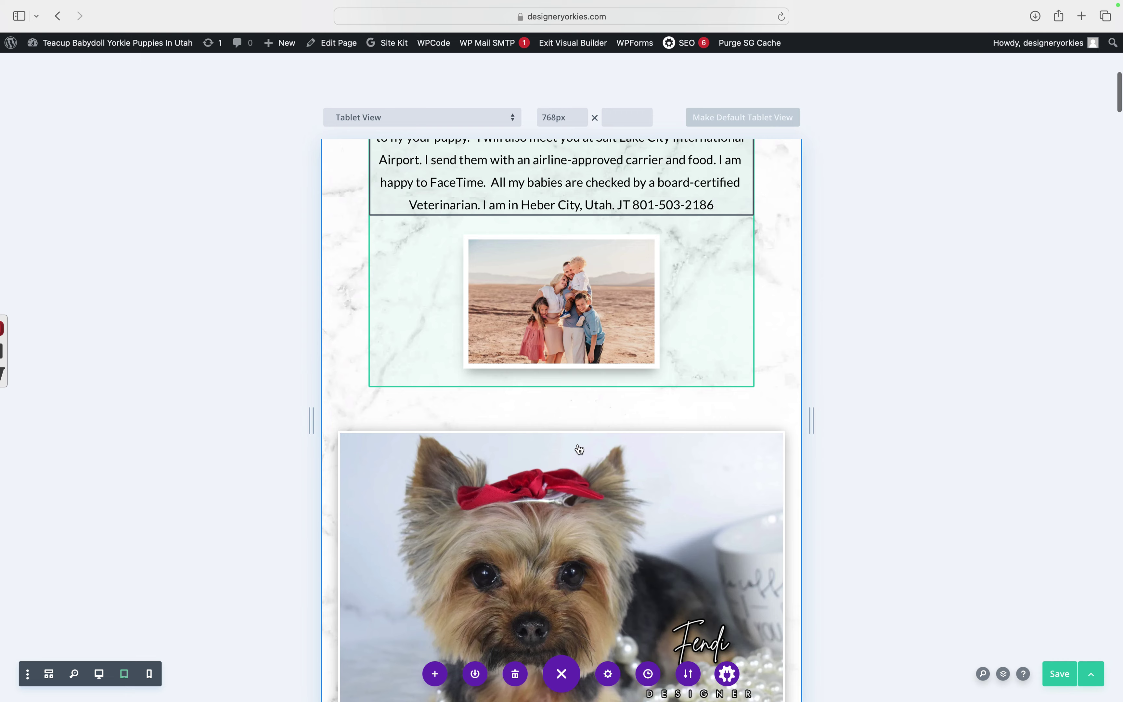
scroll(579, 449, "up", 2)
scroll(579, 449, "down", 8)
scroll(579, 449, "up", 15)
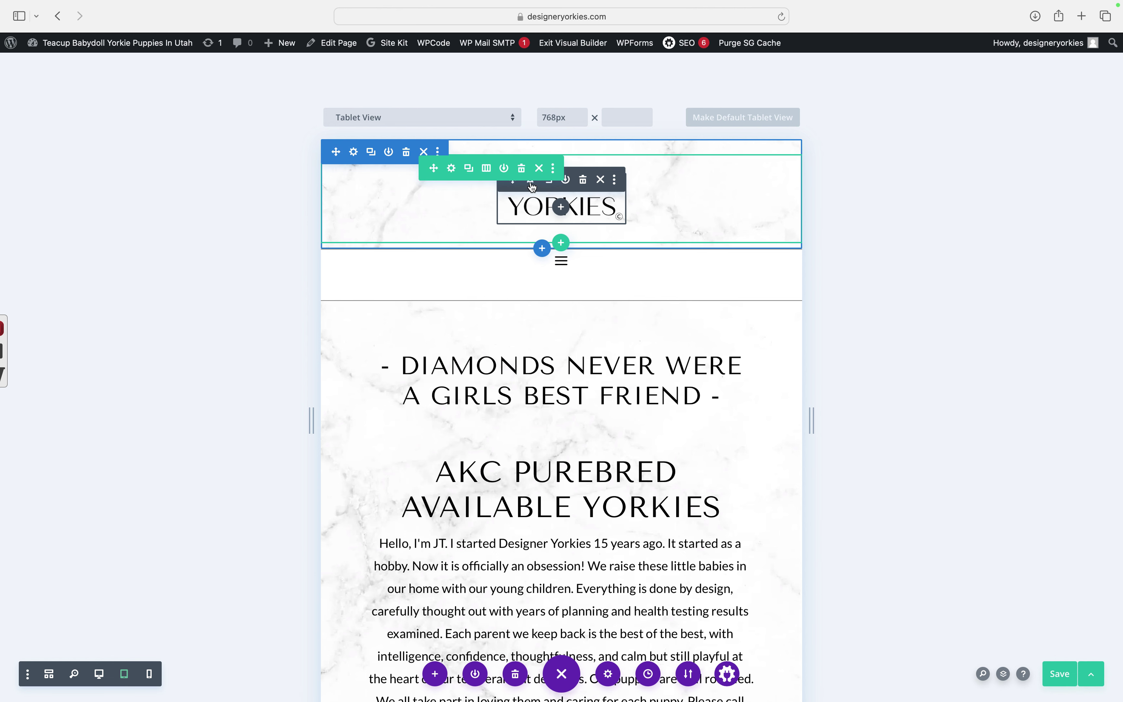
Step: Open the Sizing design options of the Designer Yorkies header logo with tablet-specific max width and module alignment
left_click(532, 187)
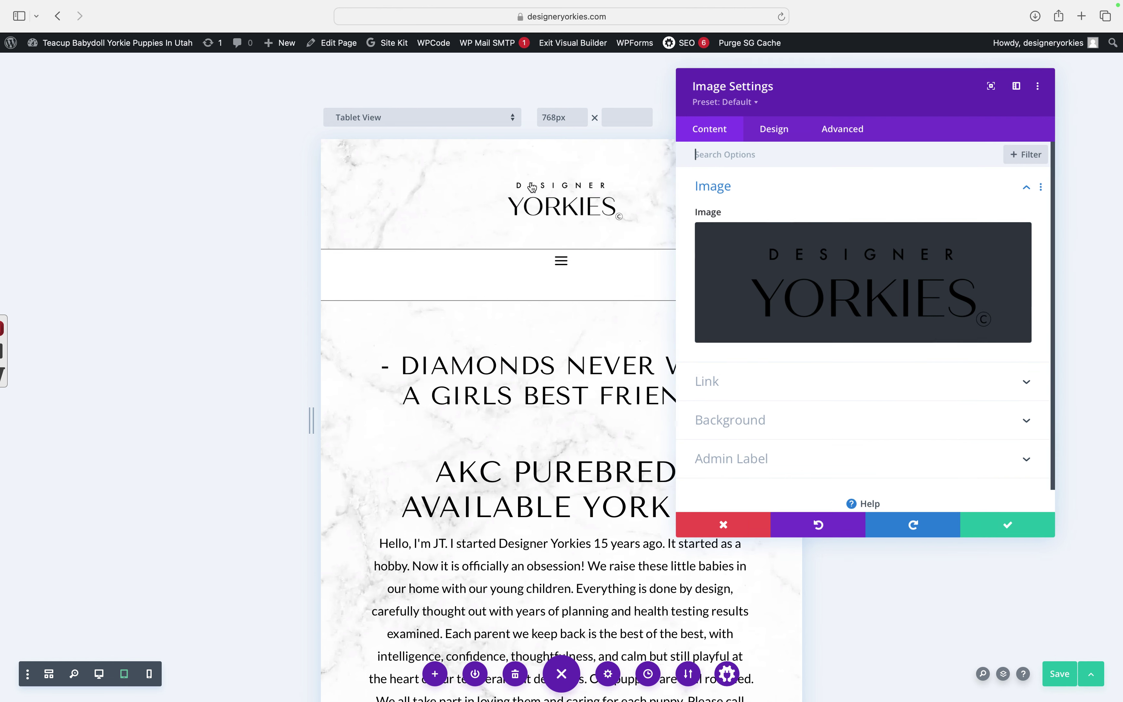
left_click(783, 135)
left_click(750, 271)
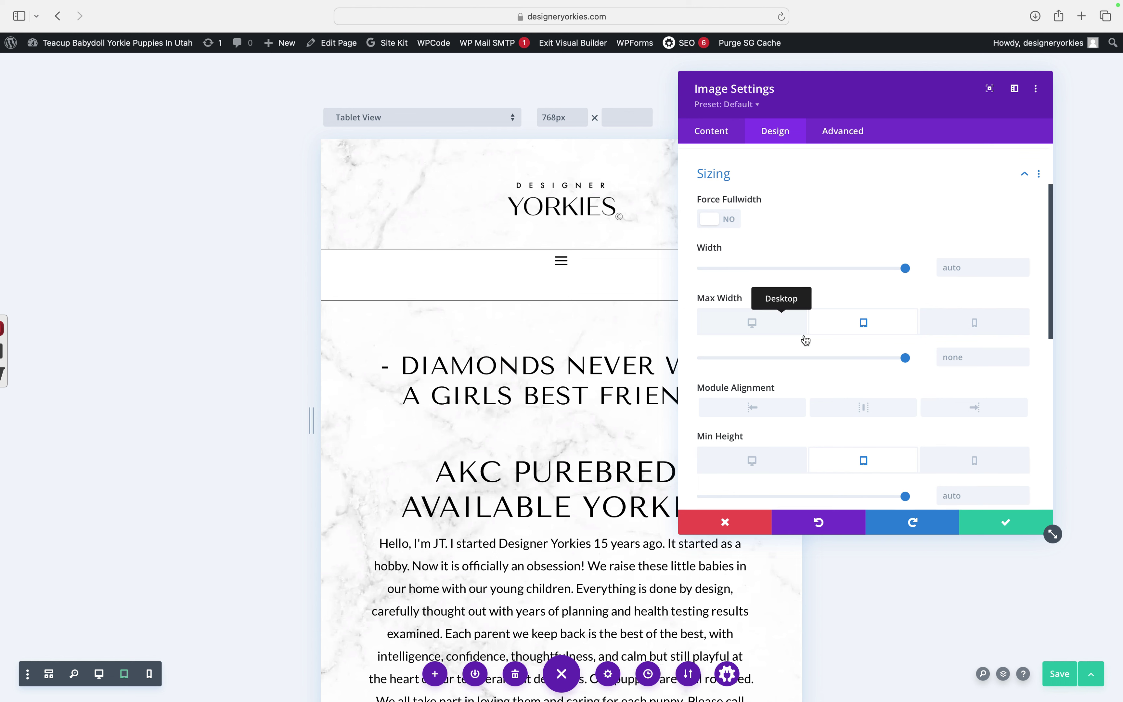
mouse_move(779, 302)
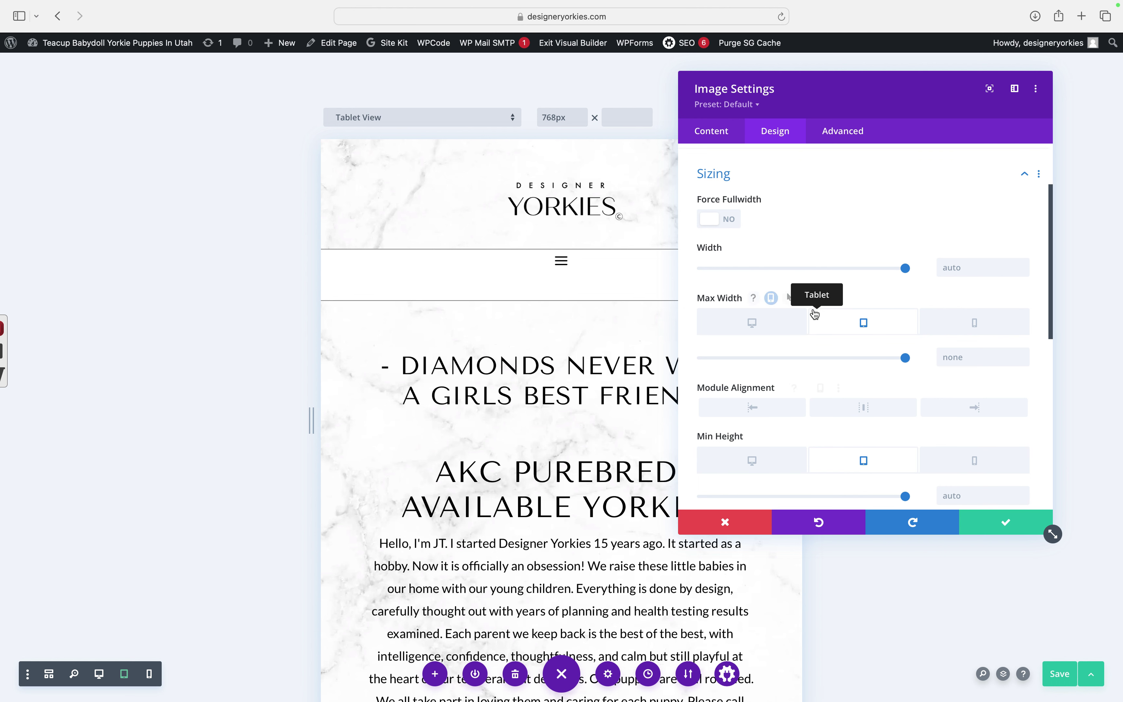
left_click(772, 299)
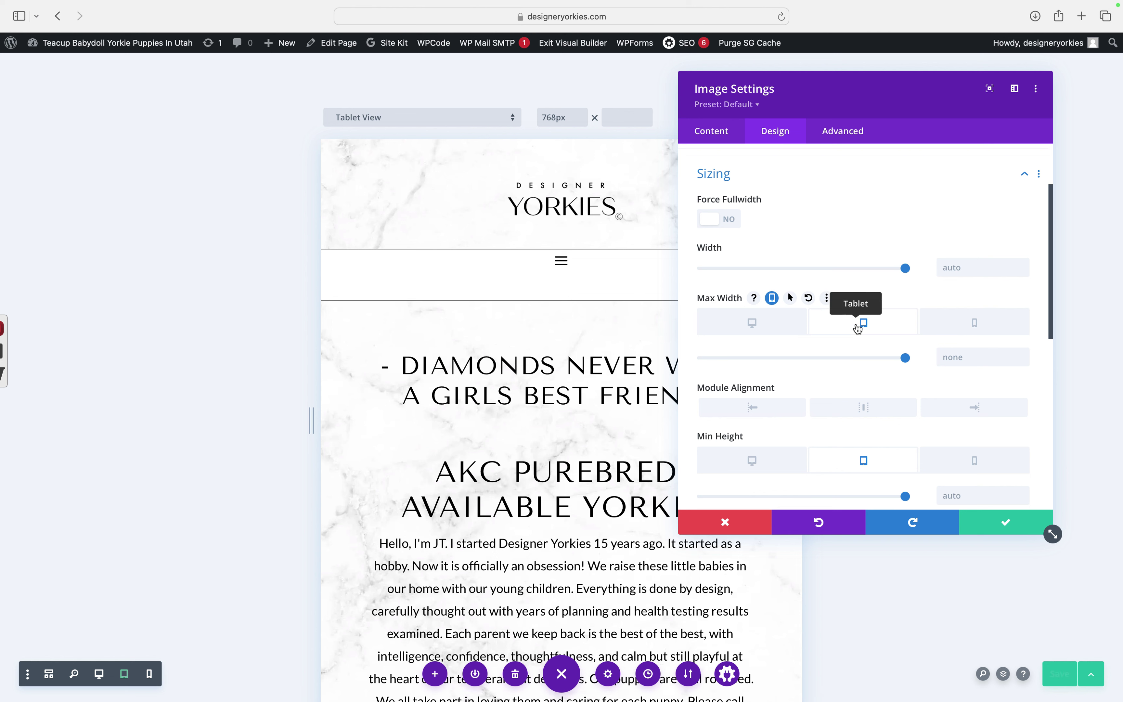
left_click(862, 416)
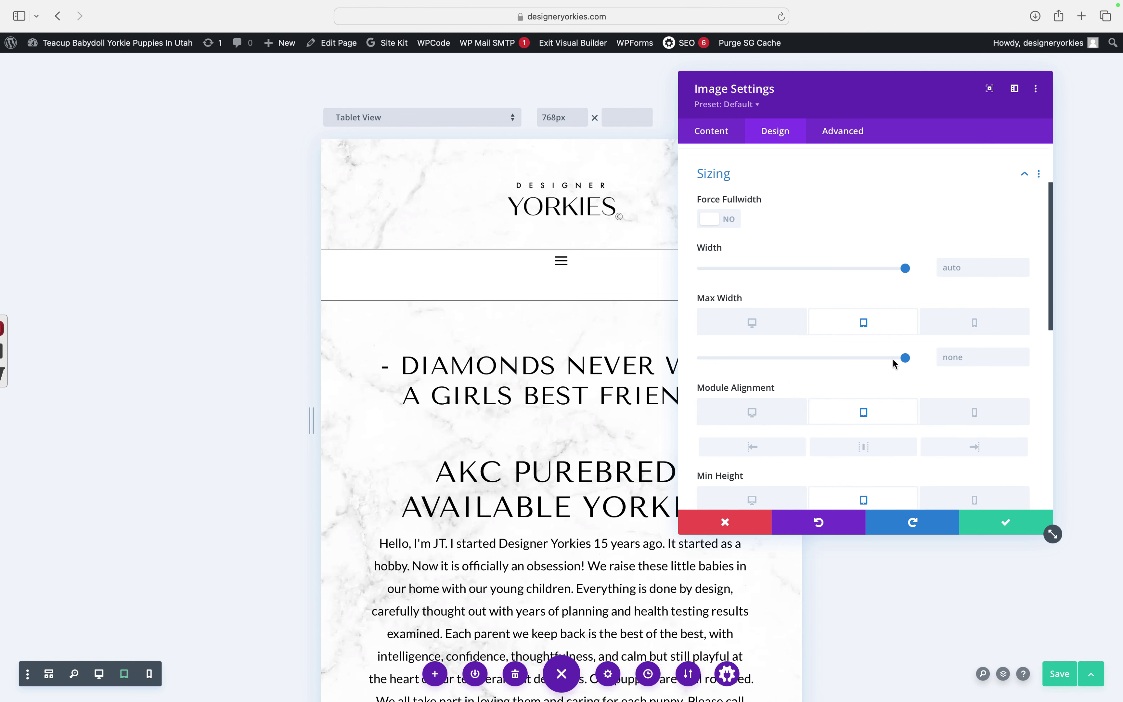
Step: Set the header logo's tablet max width to 57% and save its image settings
left_click_drag(886, 358, 819, 364)
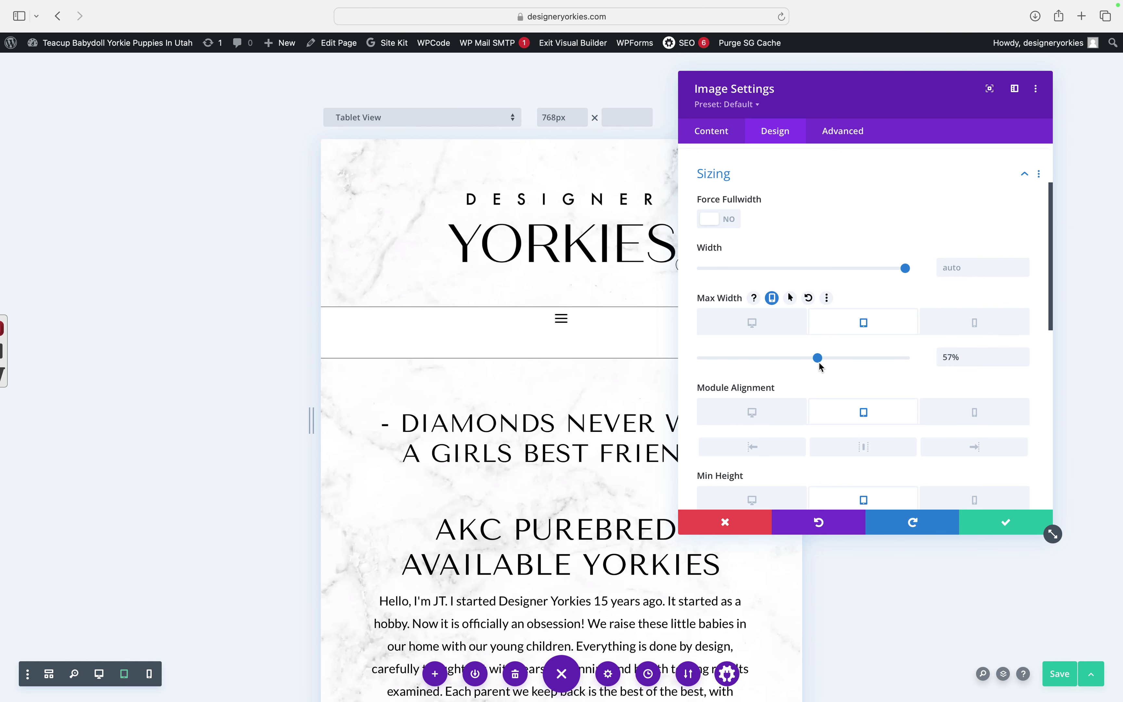
left_click(1005, 525)
mouse_move(605, 330)
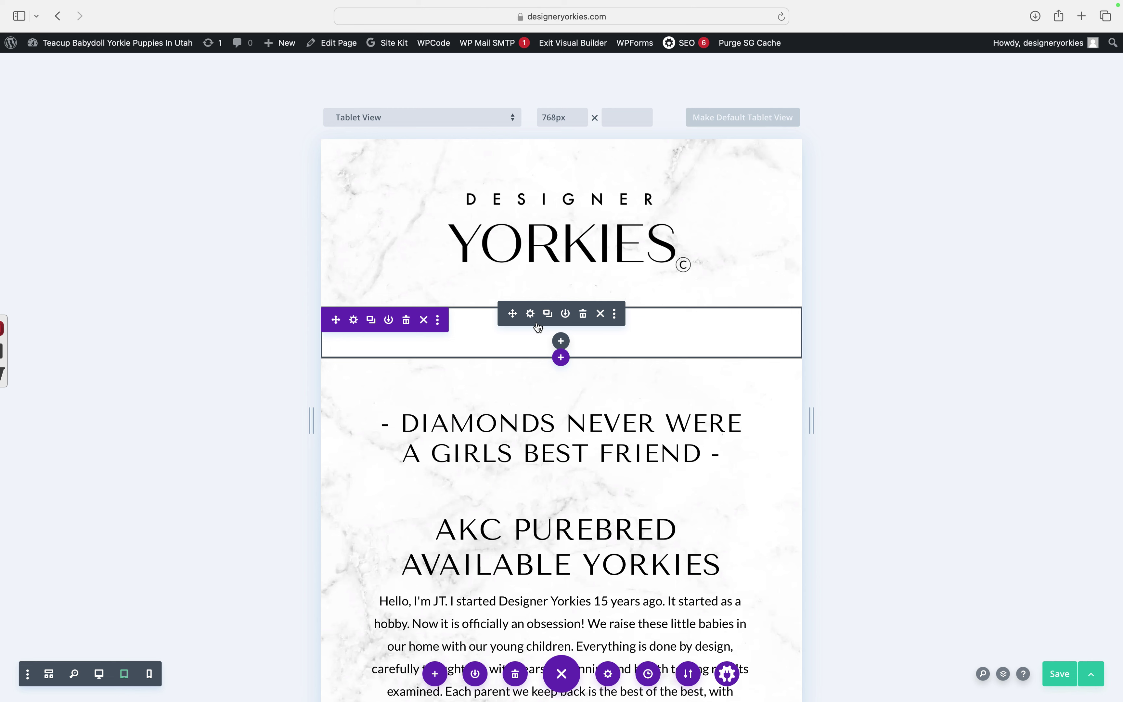
Step: Open the Spacing design options of the header's fullwidth menu and check its phone margin and padding
left_click(531, 315)
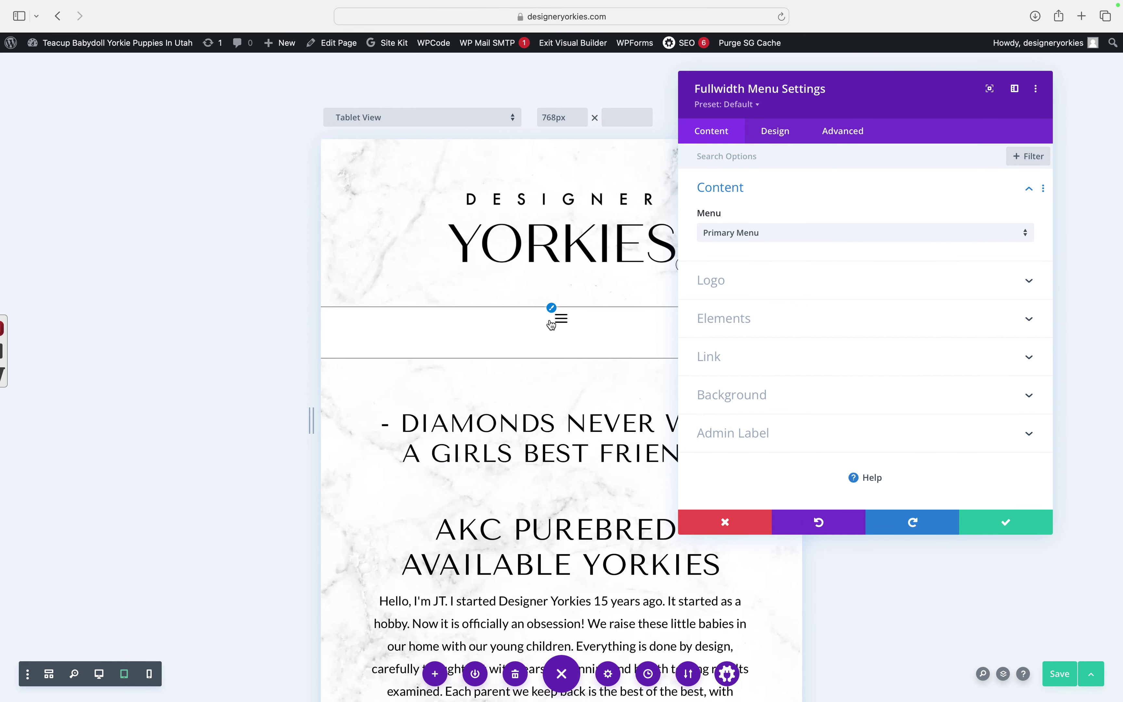
left_click(774, 132)
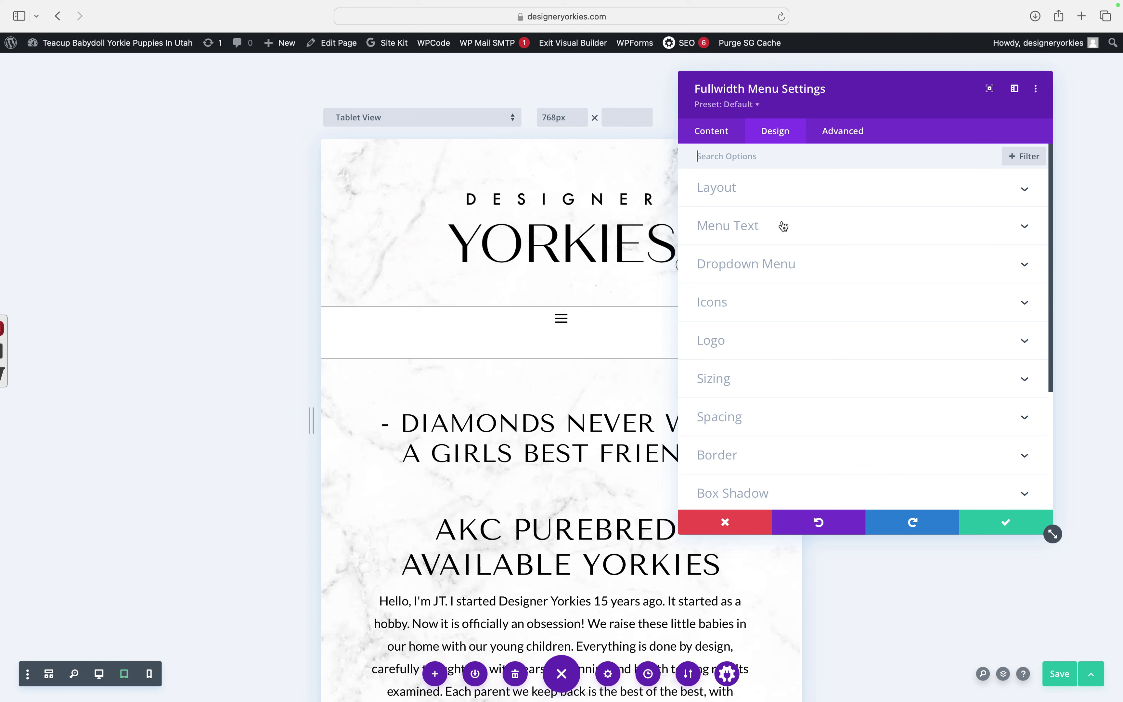
left_click(751, 416)
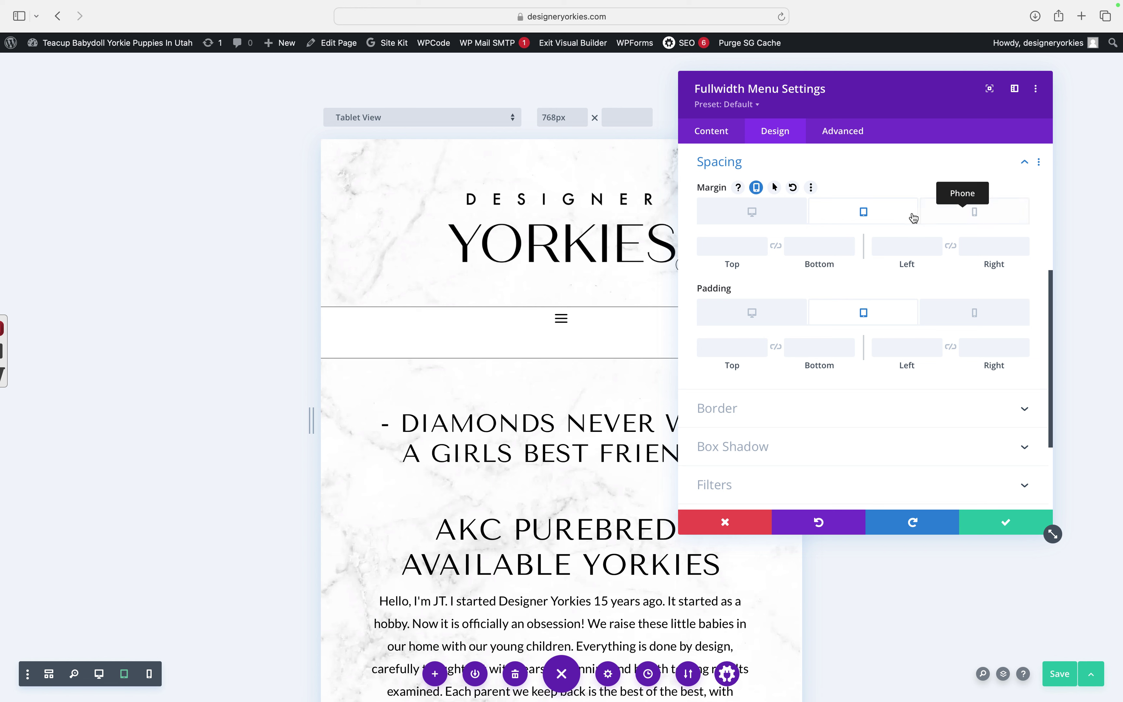
left_click(969, 217)
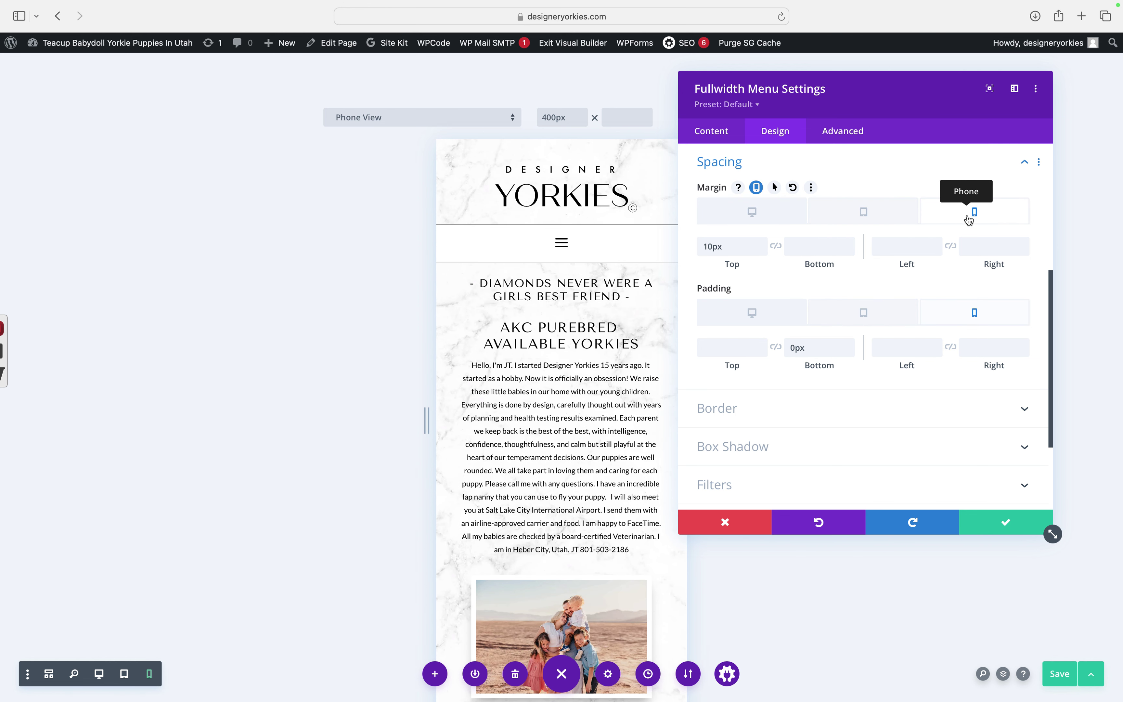
left_click(710, 247)
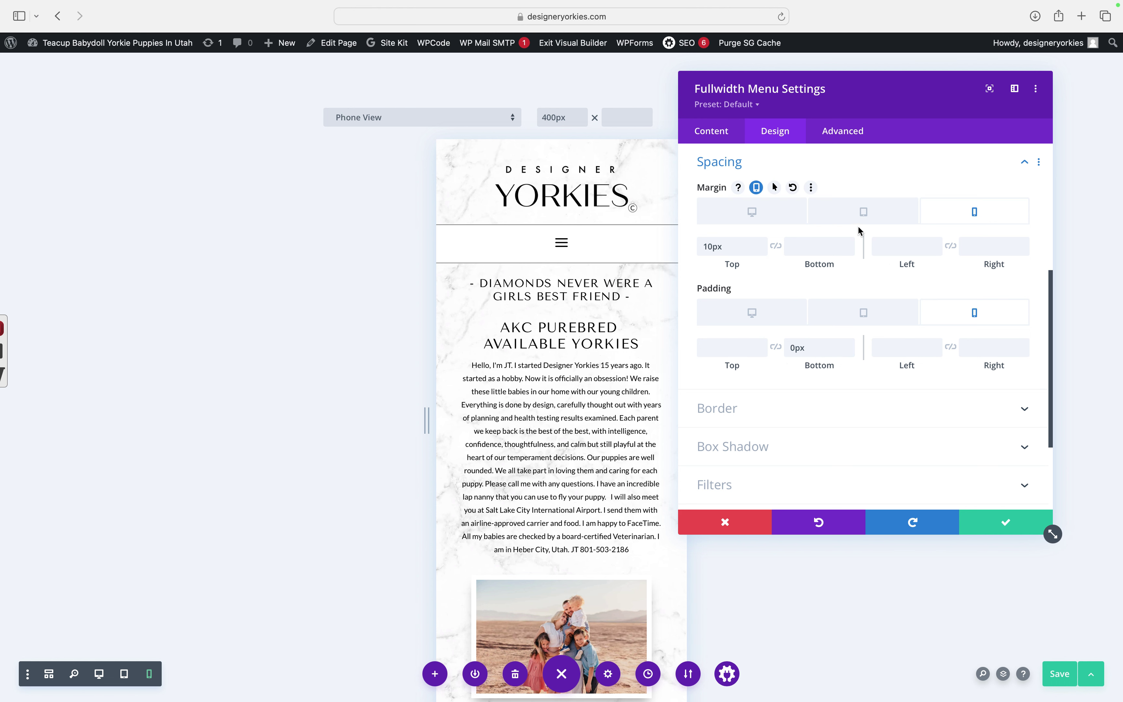
Step: Set the fullwidth menu's tablet top margin to 20px
left_click(876, 215)
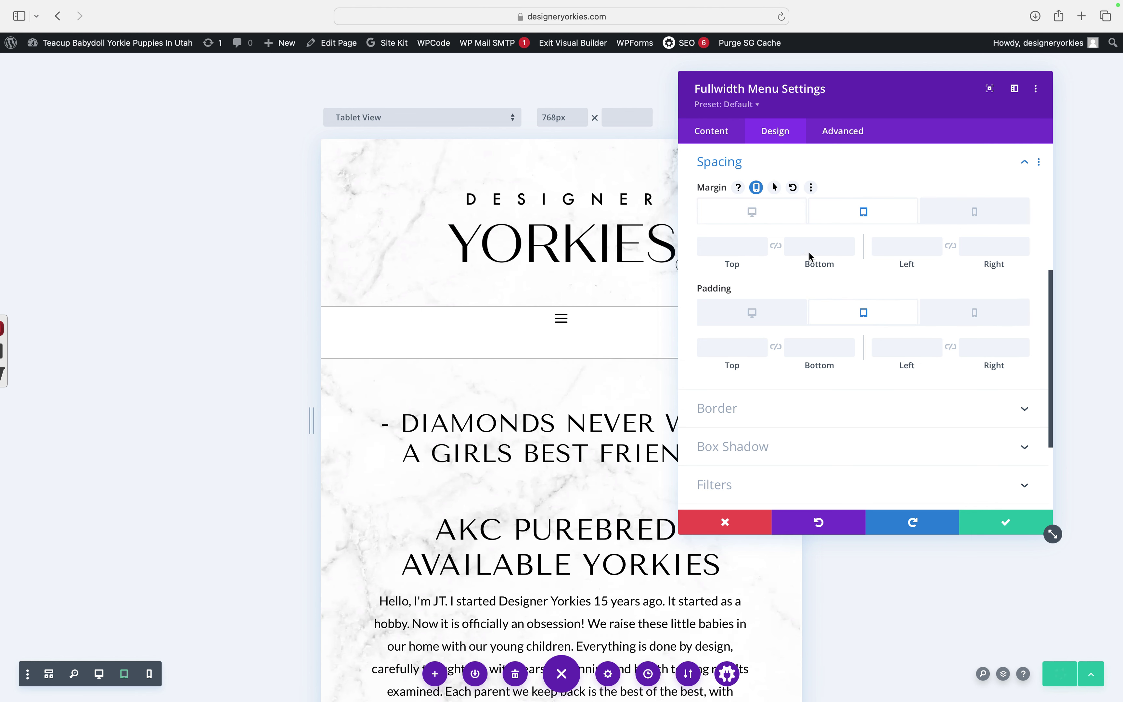
left_click(746, 248)
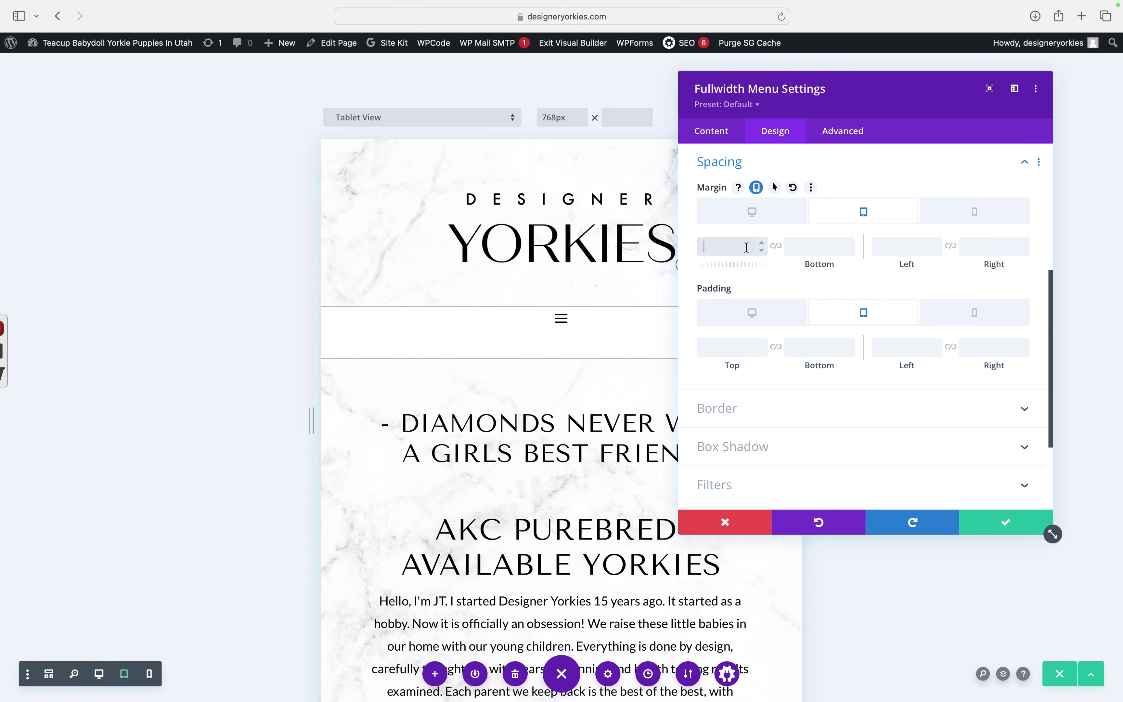
type("20px")
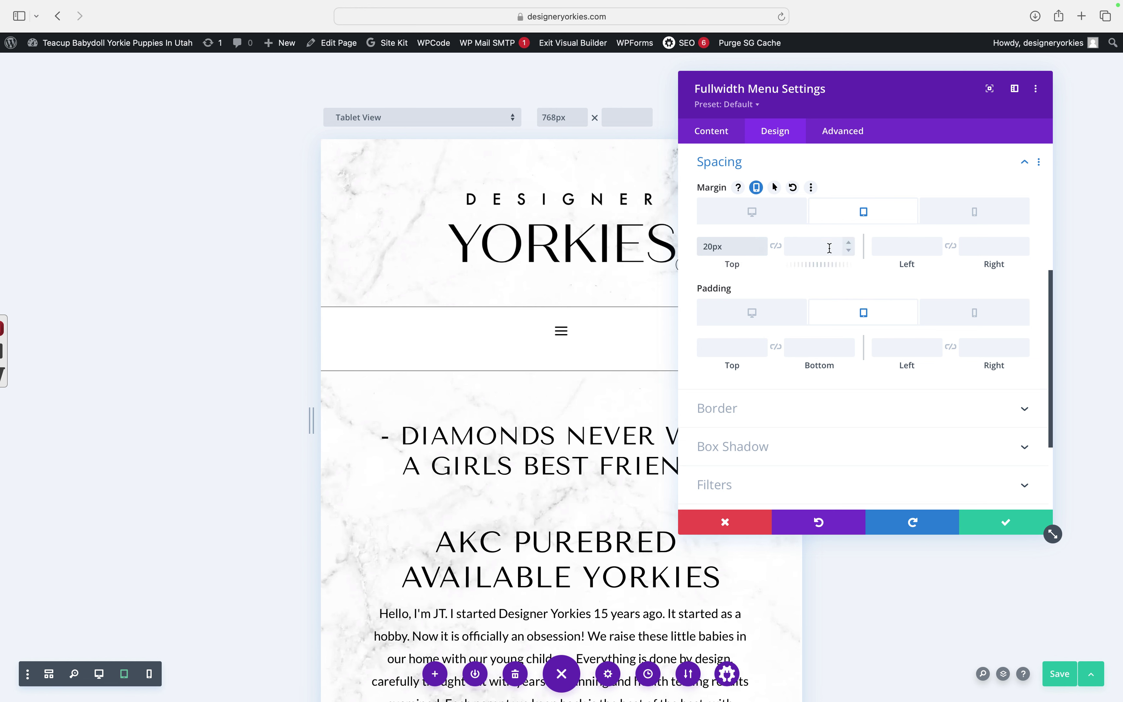
Step: Try a bottom margin of -1px on the fullwidth menu for tablet, and clear it again
left_click(849, 251)
left_click(848, 250)
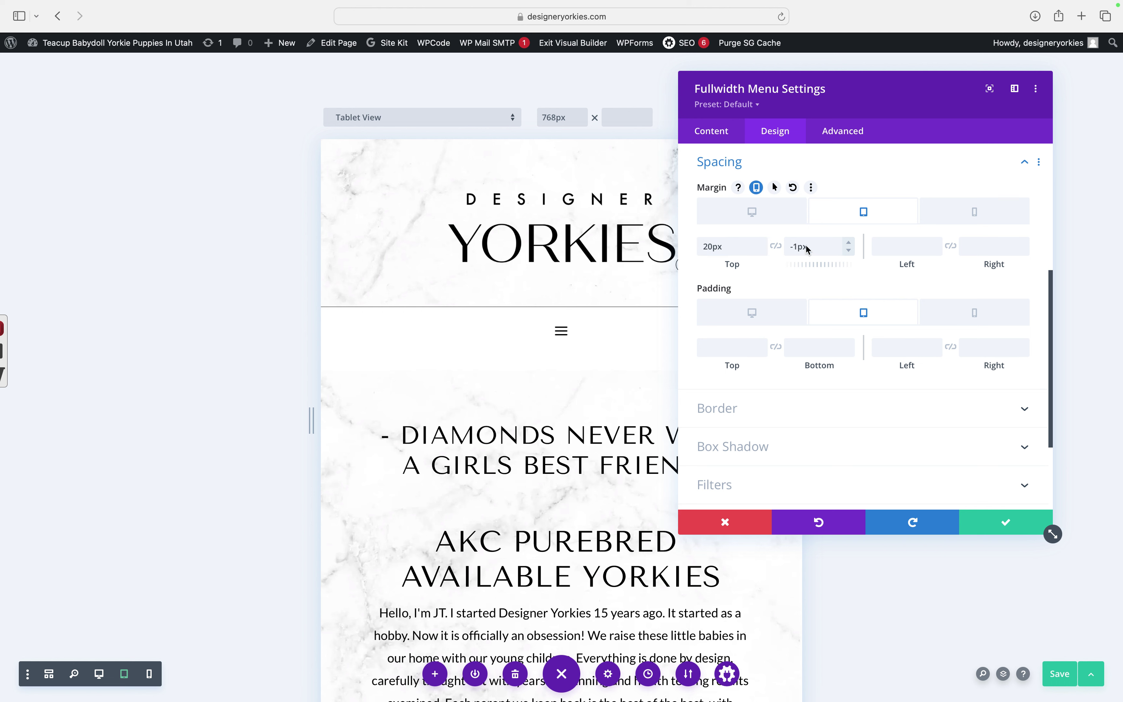
left_click(849, 250)
left_click(849, 250)
left_click(849, 250)
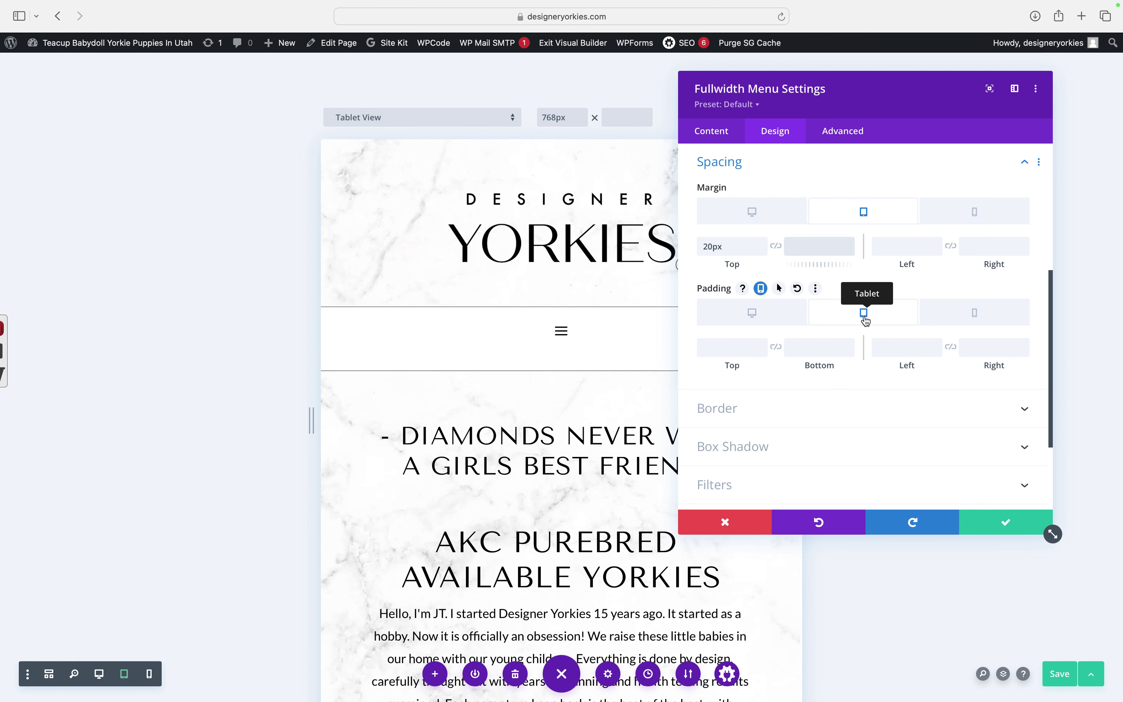
Step: Set the fullwidth menu's tablet bottom padding to 0px and top margin to 23px, and close its settings
left_click(815, 347)
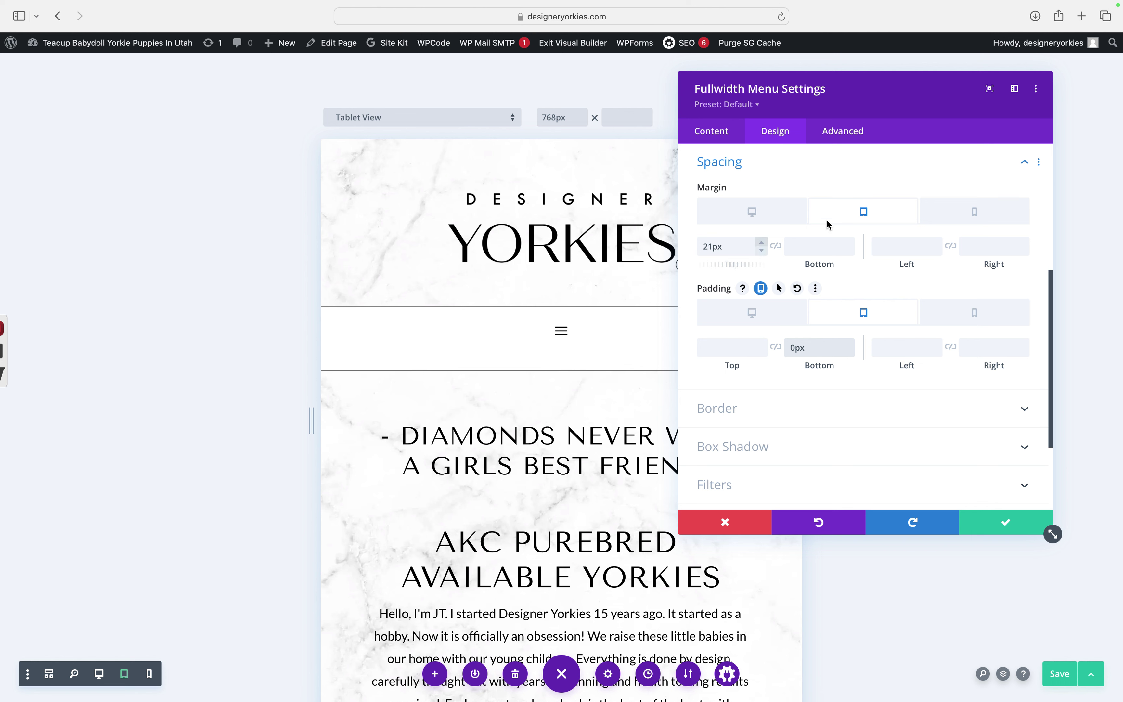
triple_click(762, 243)
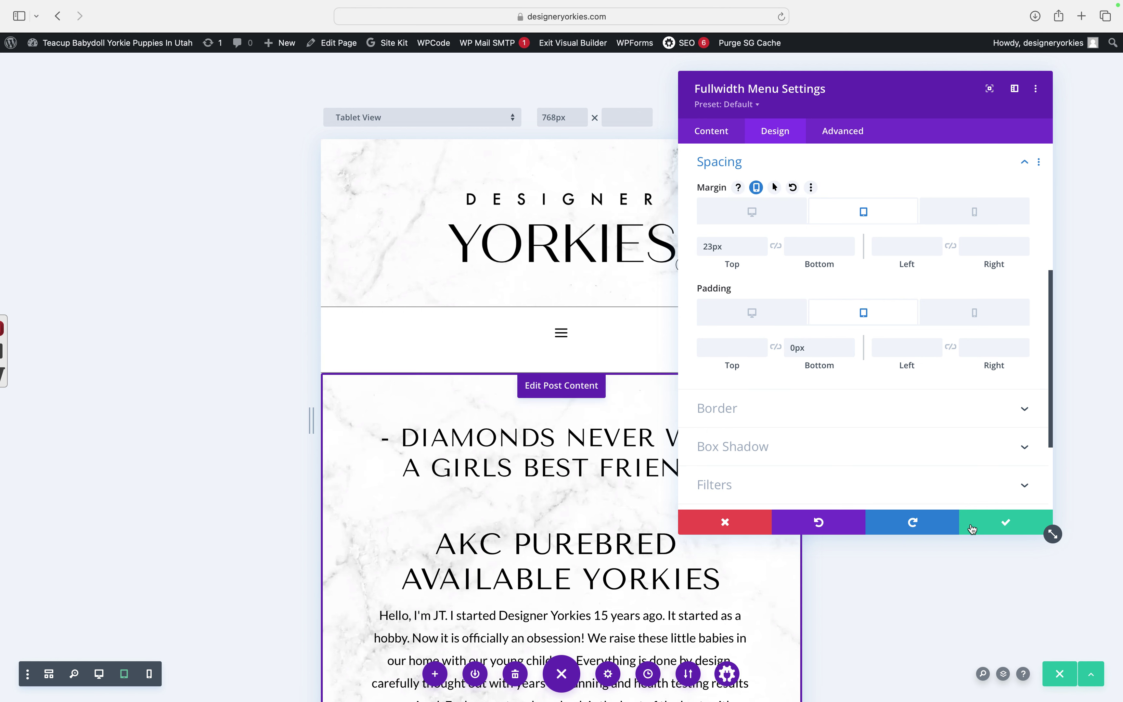
key("Escape")
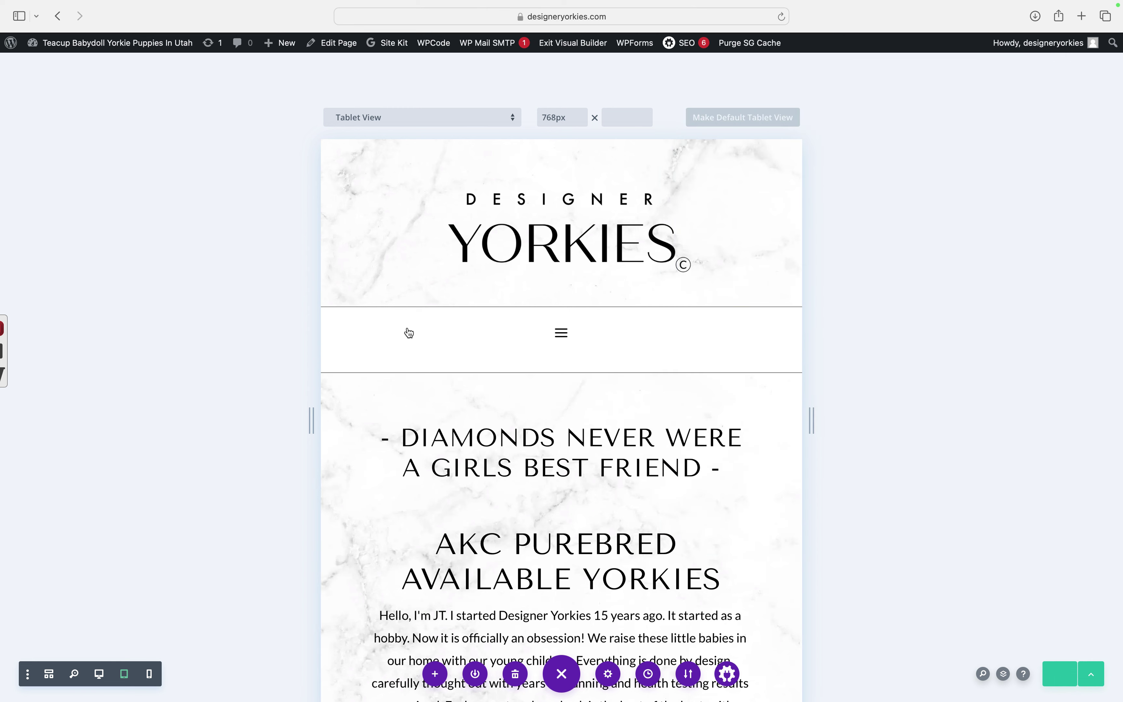
Step: Look through the fullwidth menu's Sizing design options for tablet, and close its settings
mouse_move(401, 357)
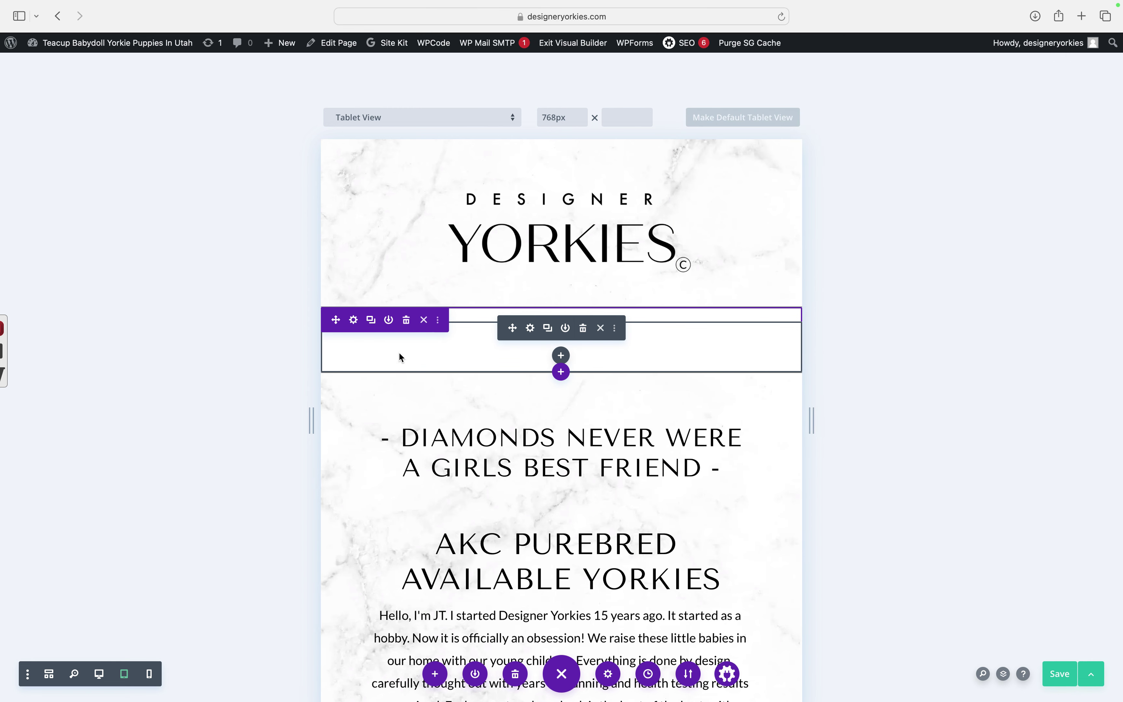
left_click(530, 328)
left_click(789, 131)
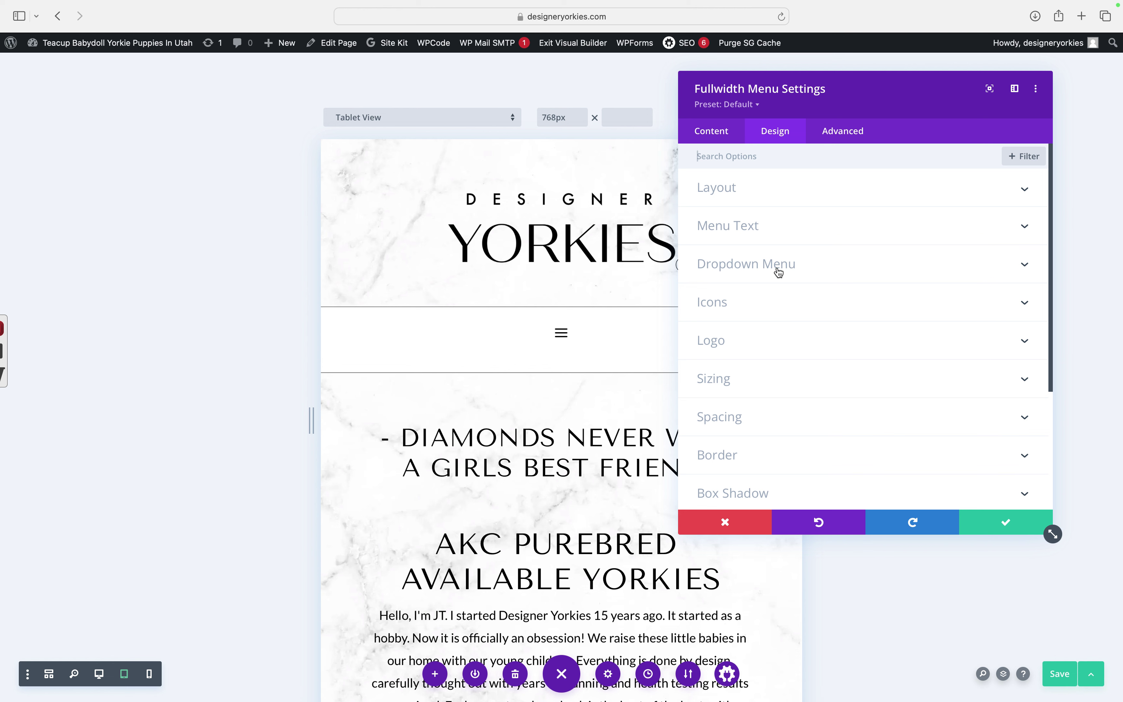
left_click(845, 381)
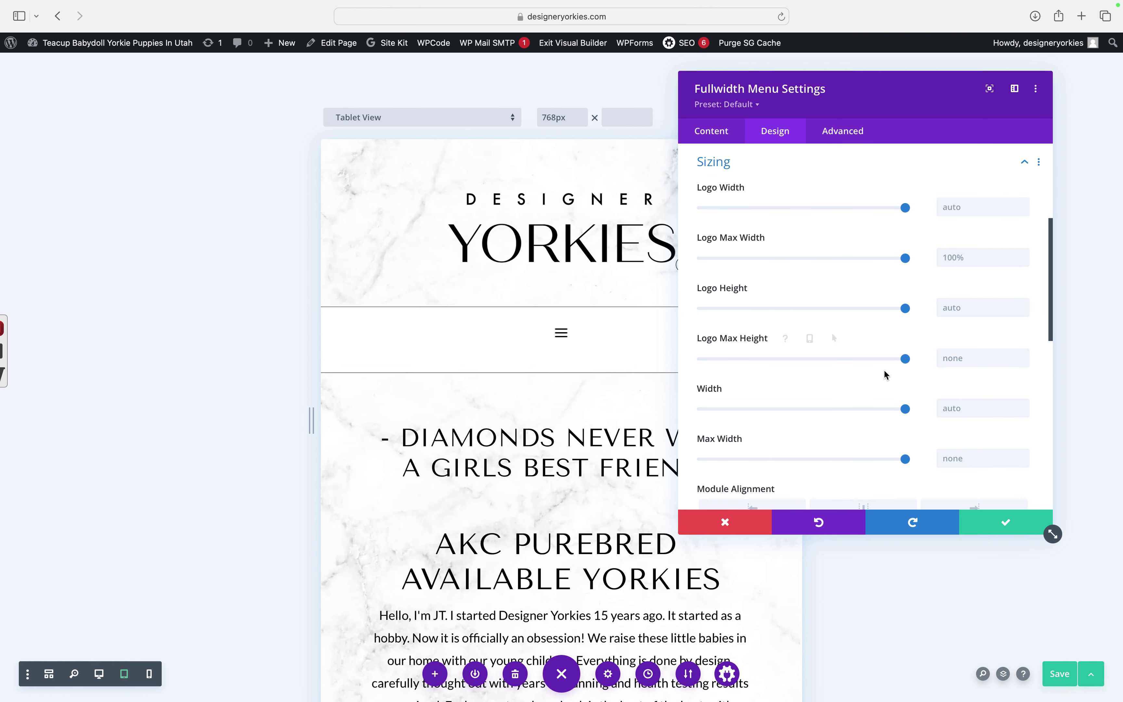
scroll(879, 375, "down", 5)
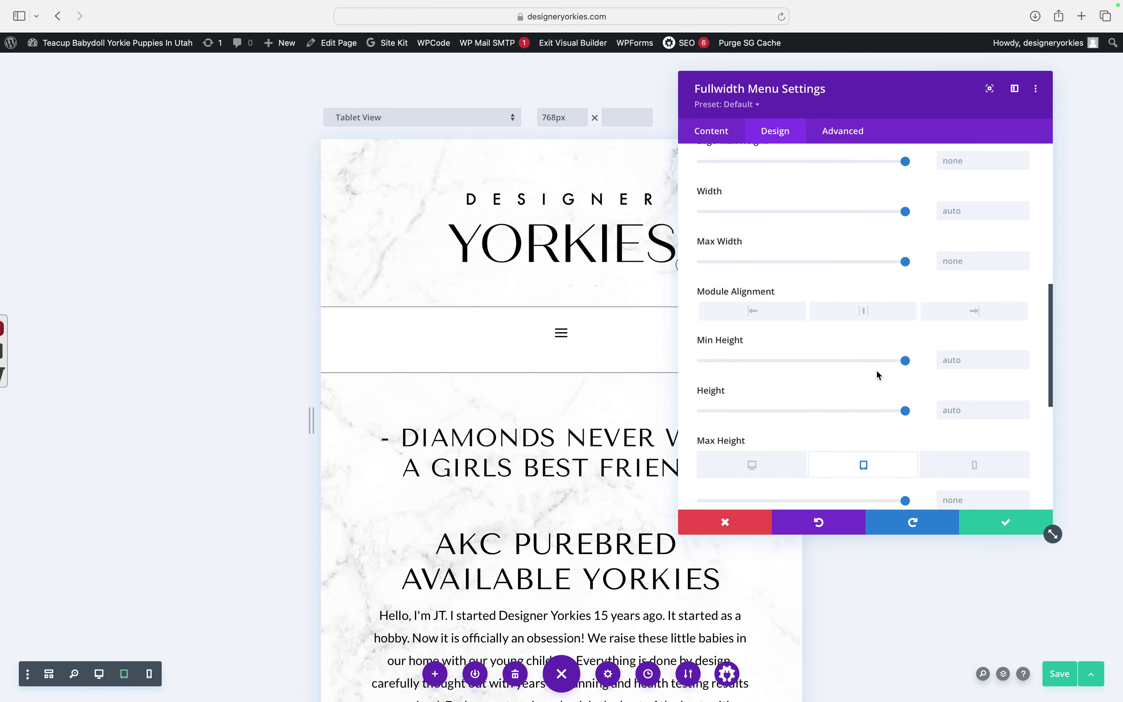
scroll(878, 375, "up", 9)
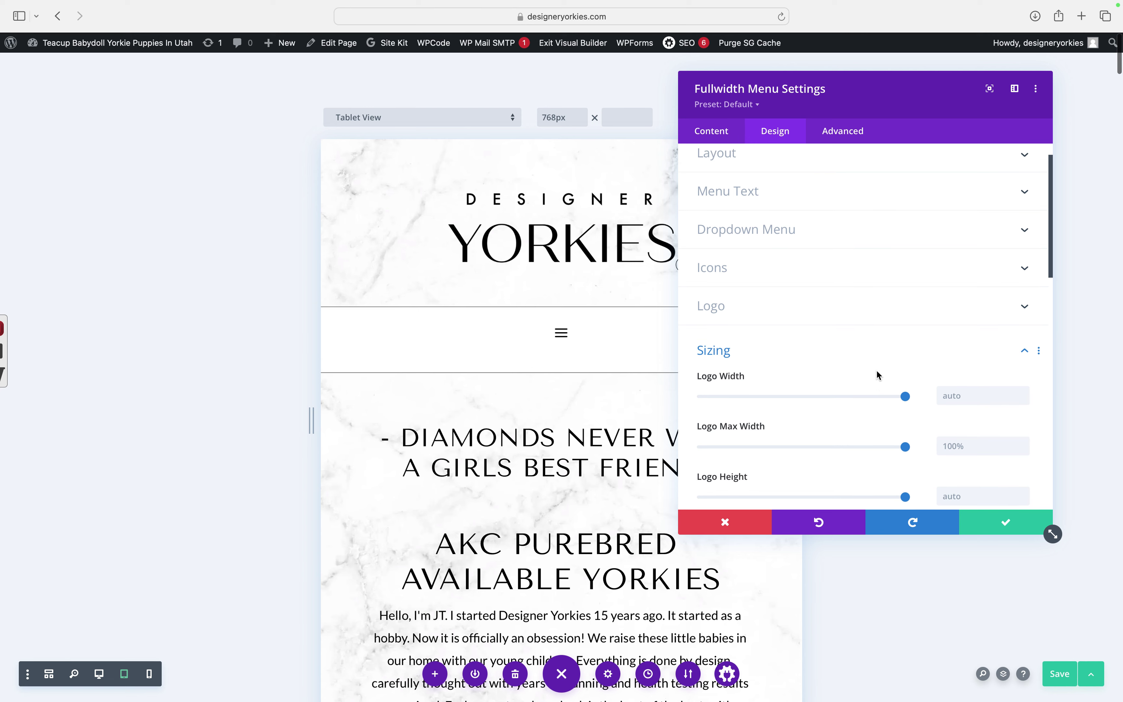
left_click(1003, 522)
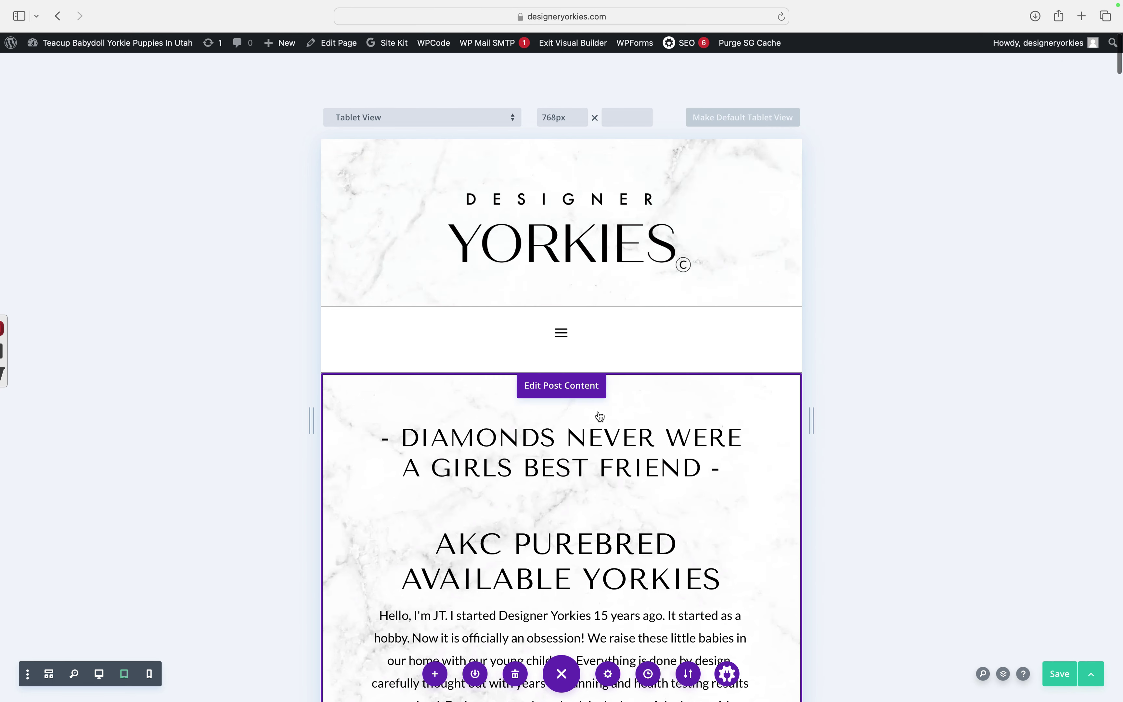
Step: Increase the tablet max width of the family photo below the introduction, and save its image settings
scroll(600, 416, "down", 4)
scroll(600, 416, "down", 2)
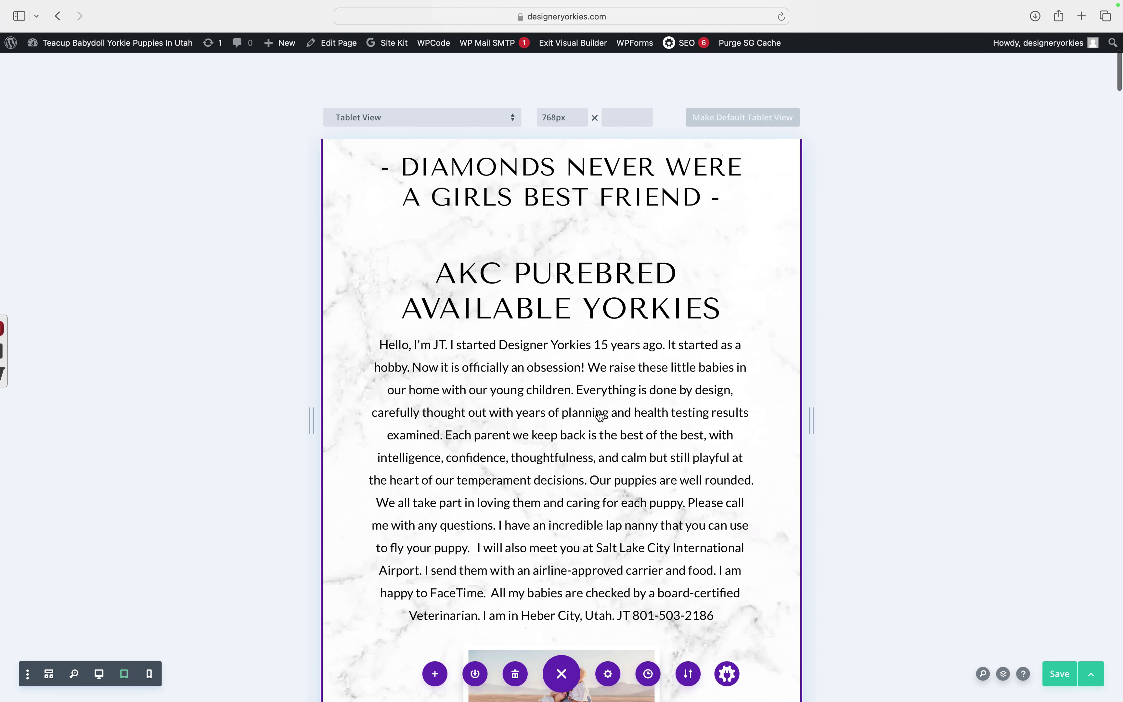
scroll(600, 416, "down", 8)
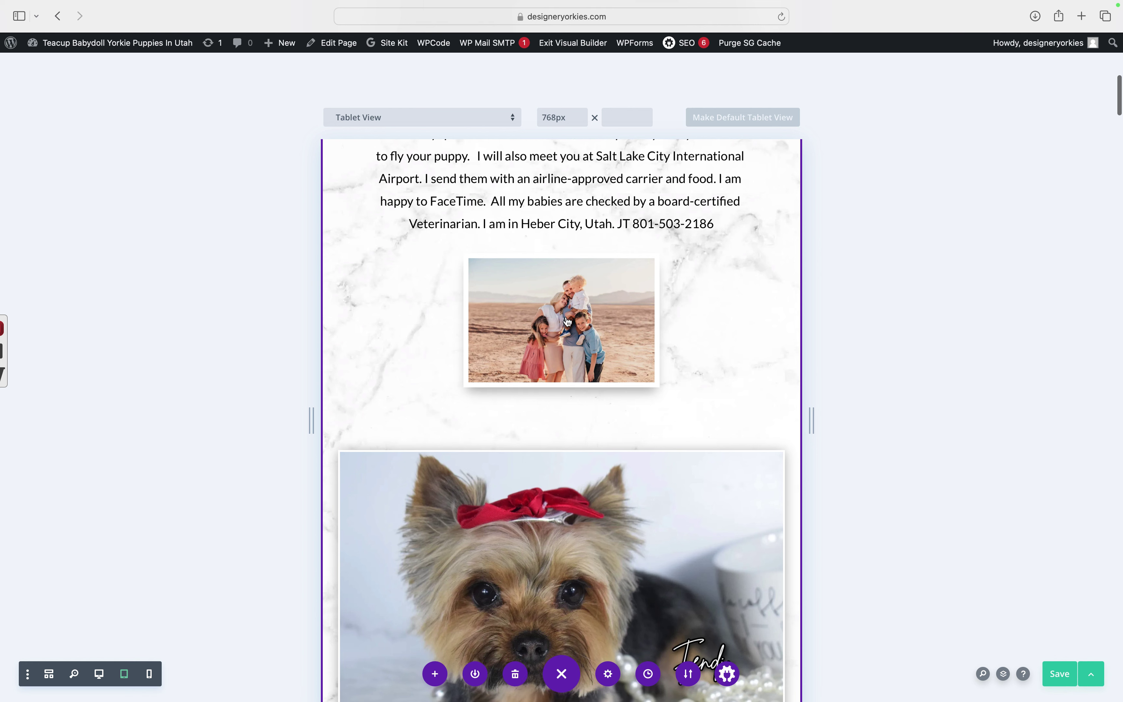
mouse_move(561, 315)
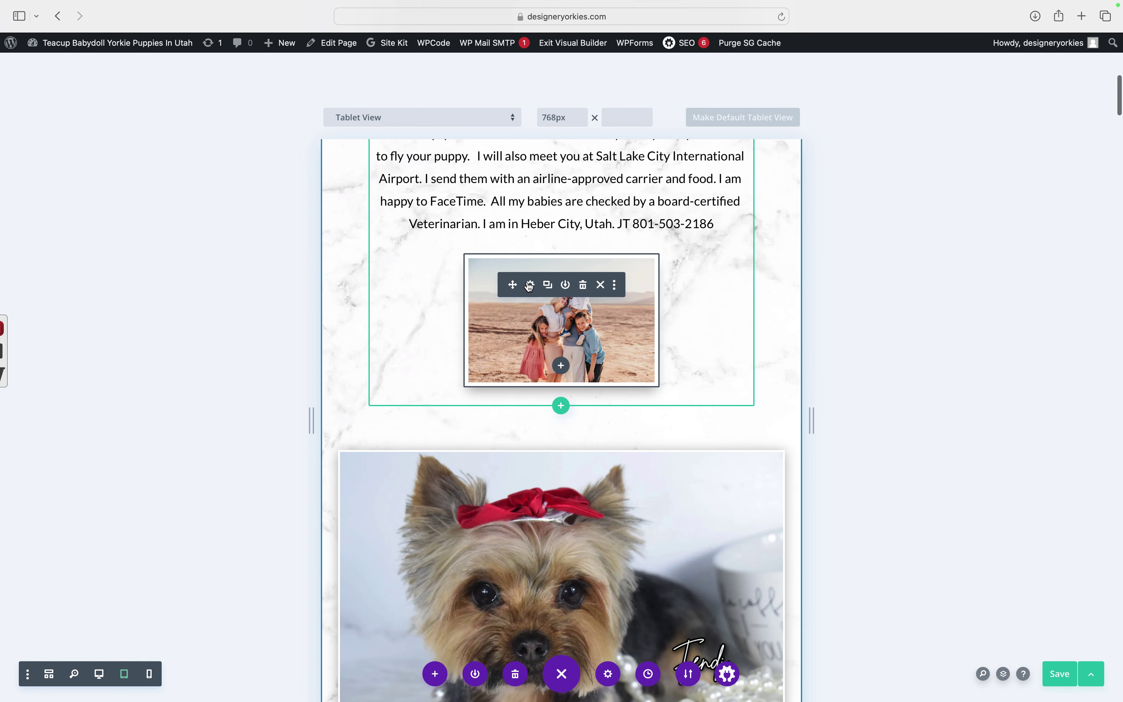
left_click(530, 284)
left_click(778, 135)
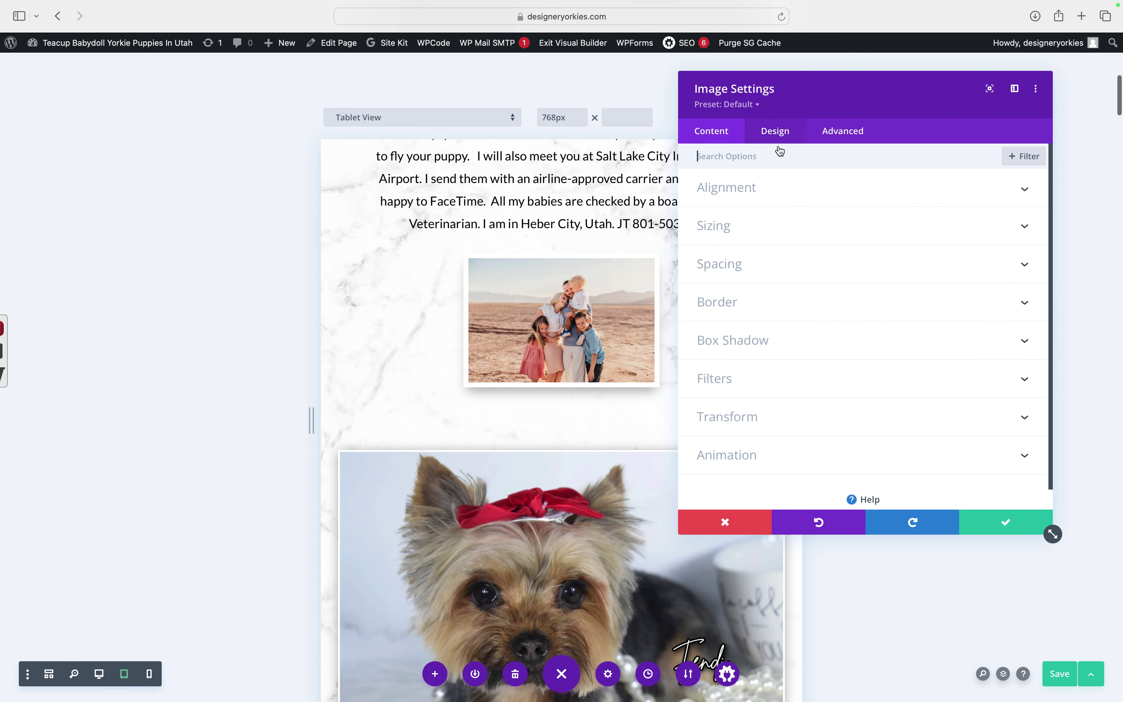
left_click(746, 243)
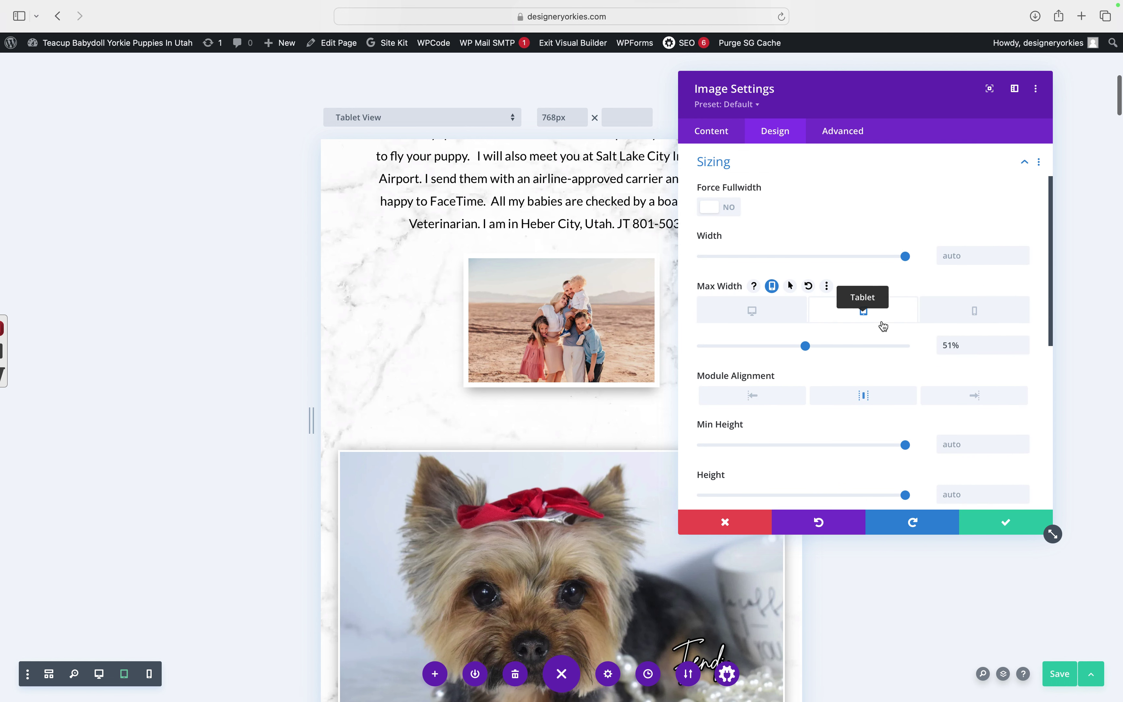
left_click_drag(825, 349, 875, 349)
left_click(1005, 523)
Step: Examine the puppy listings in tablet view, and return to the page header
scroll(492, 415, "down", 15)
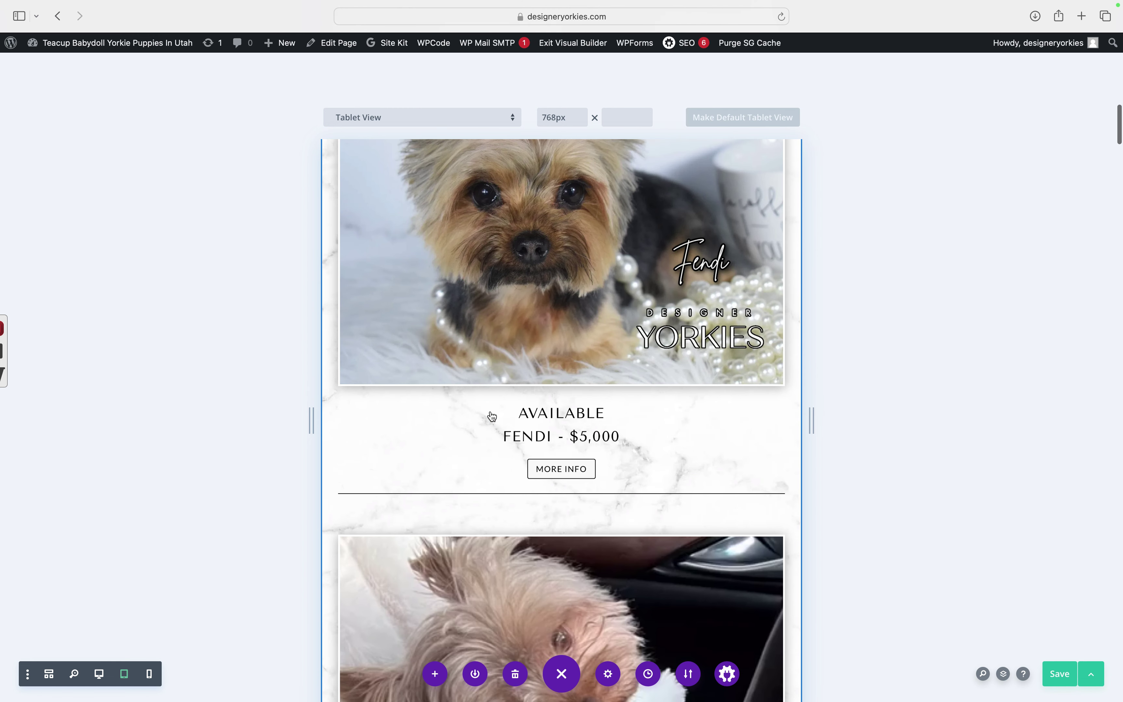
scroll(492, 416, "down", 15)
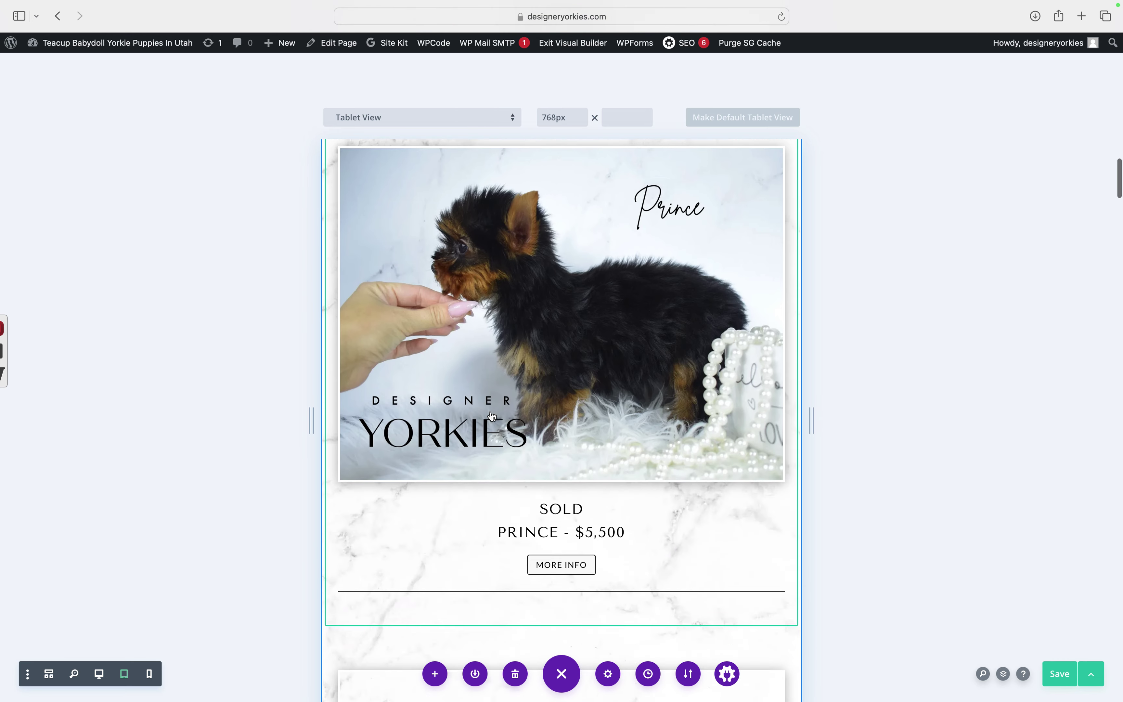
scroll(492, 415, "up", 10)
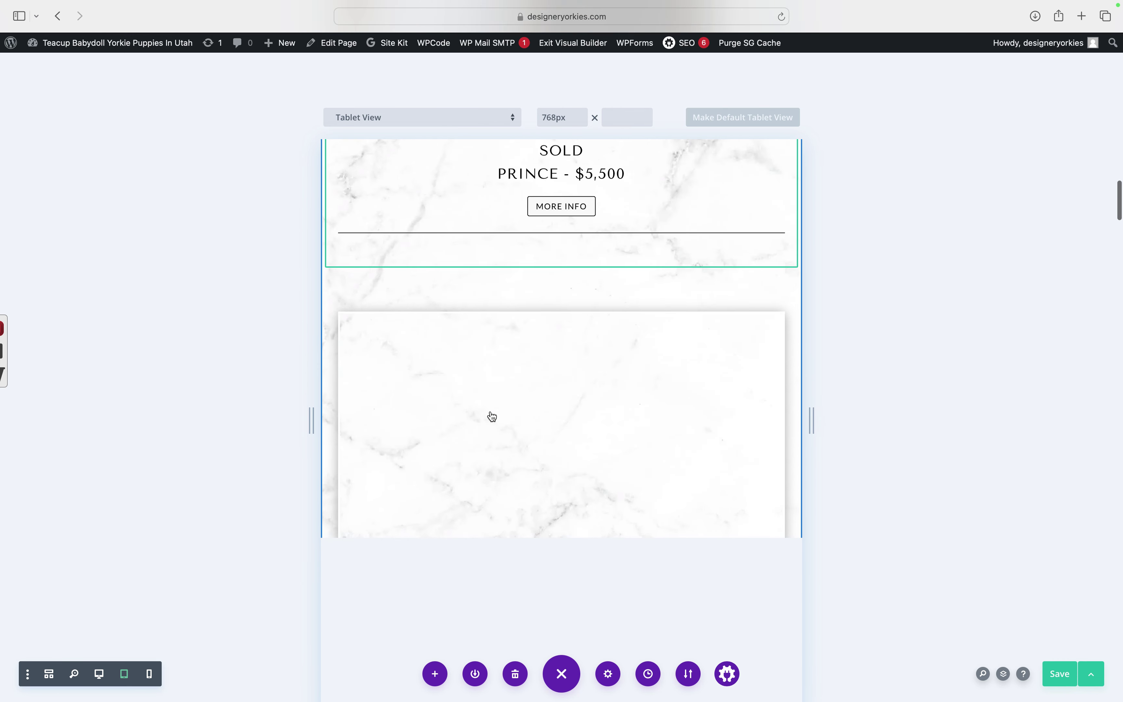
scroll(492, 415, "up", 8)
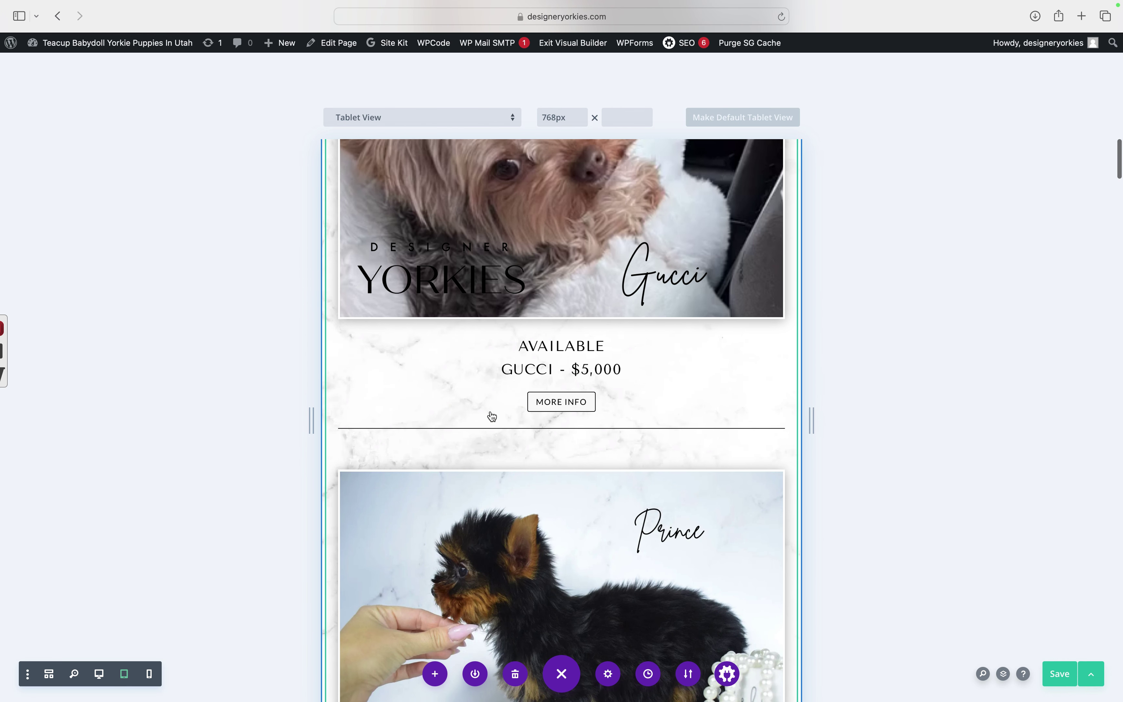
scroll(492, 415, "up", 20)
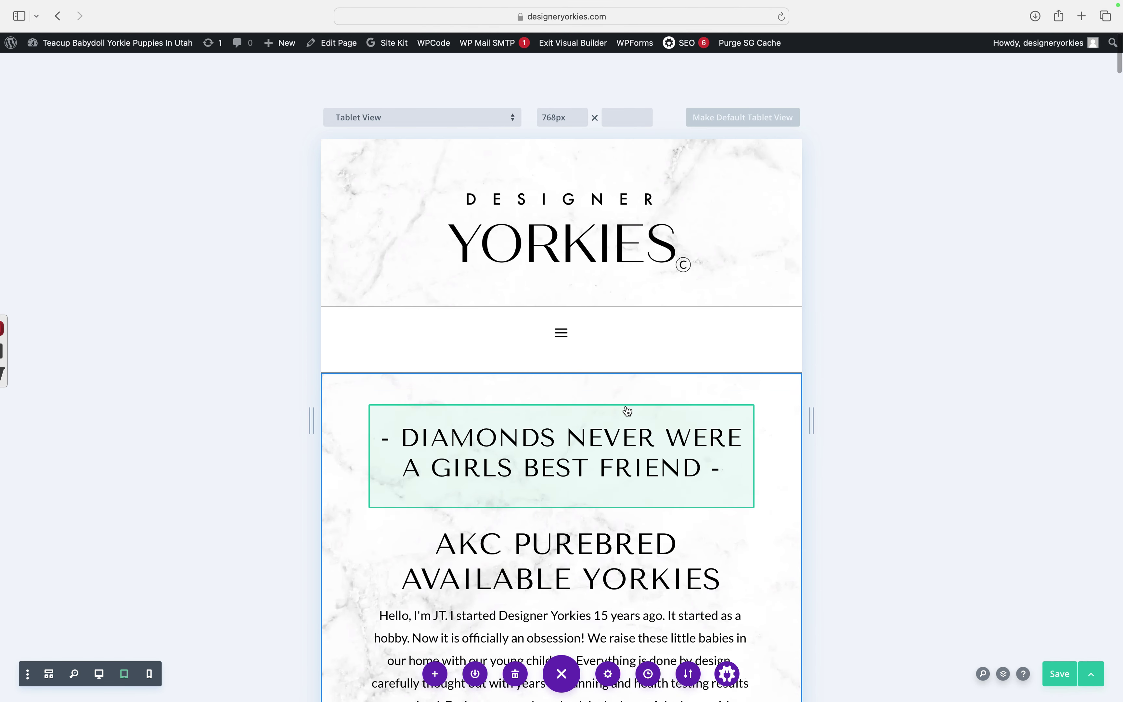
Step: Switch the page to desktop view, check the header and puppy listings, and save the page
left_click(99, 674)
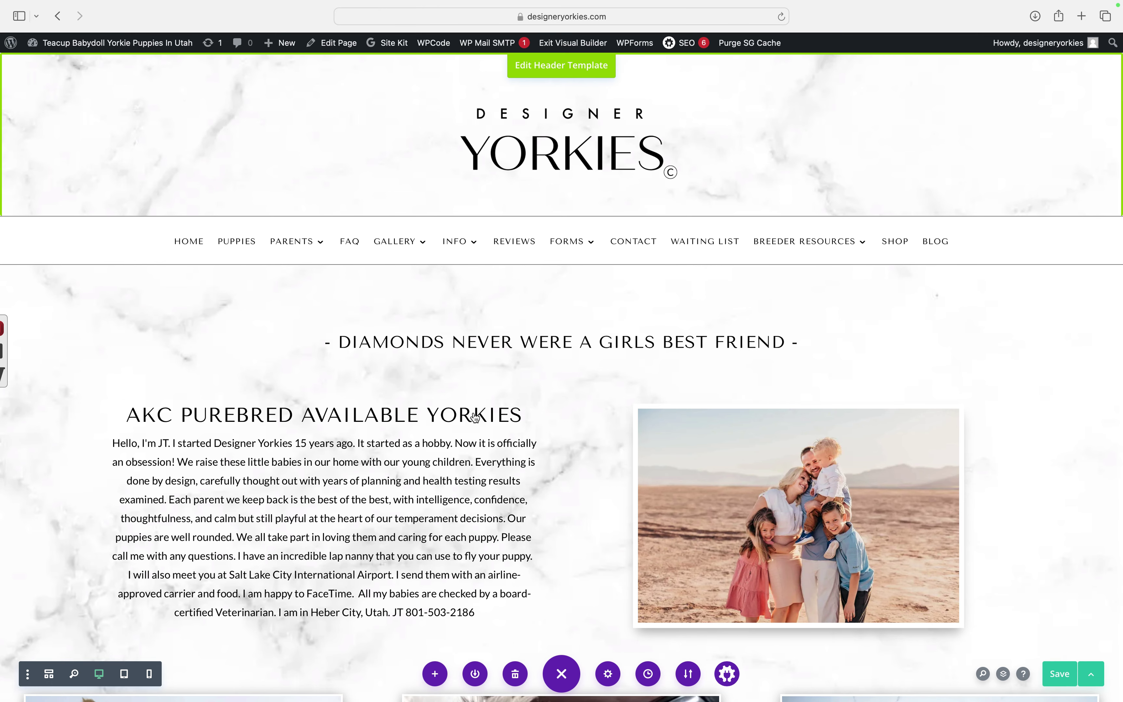
scroll(475, 417, "down", 15)
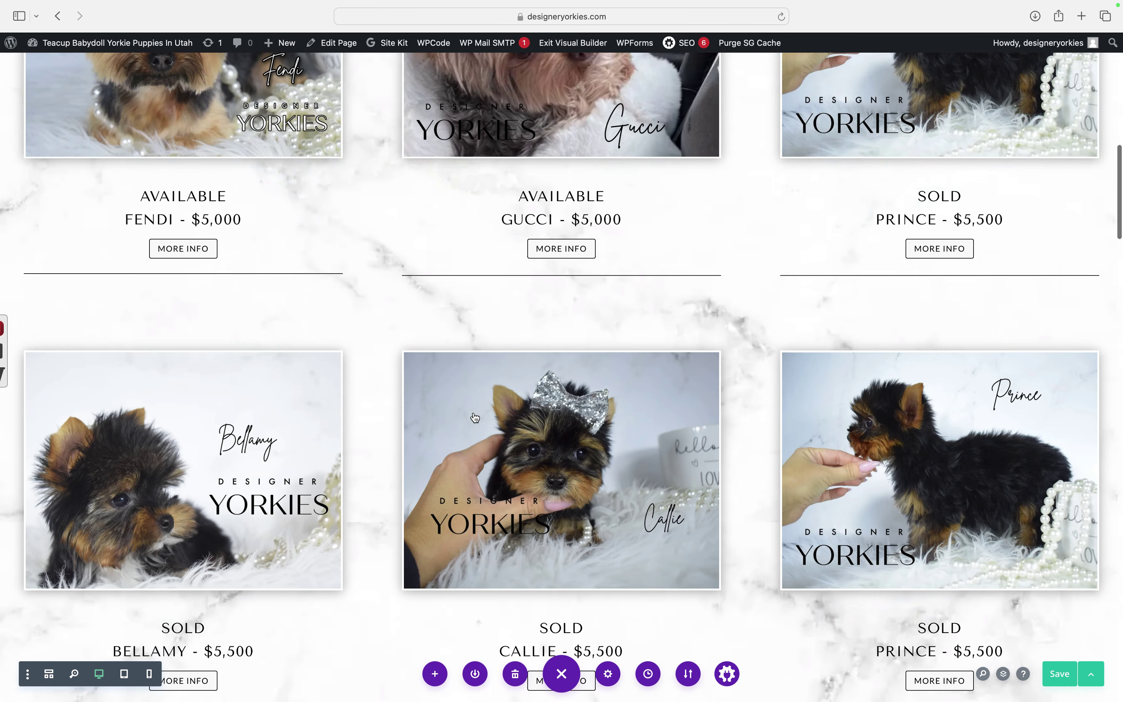
scroll(475, 417, "up", 15)
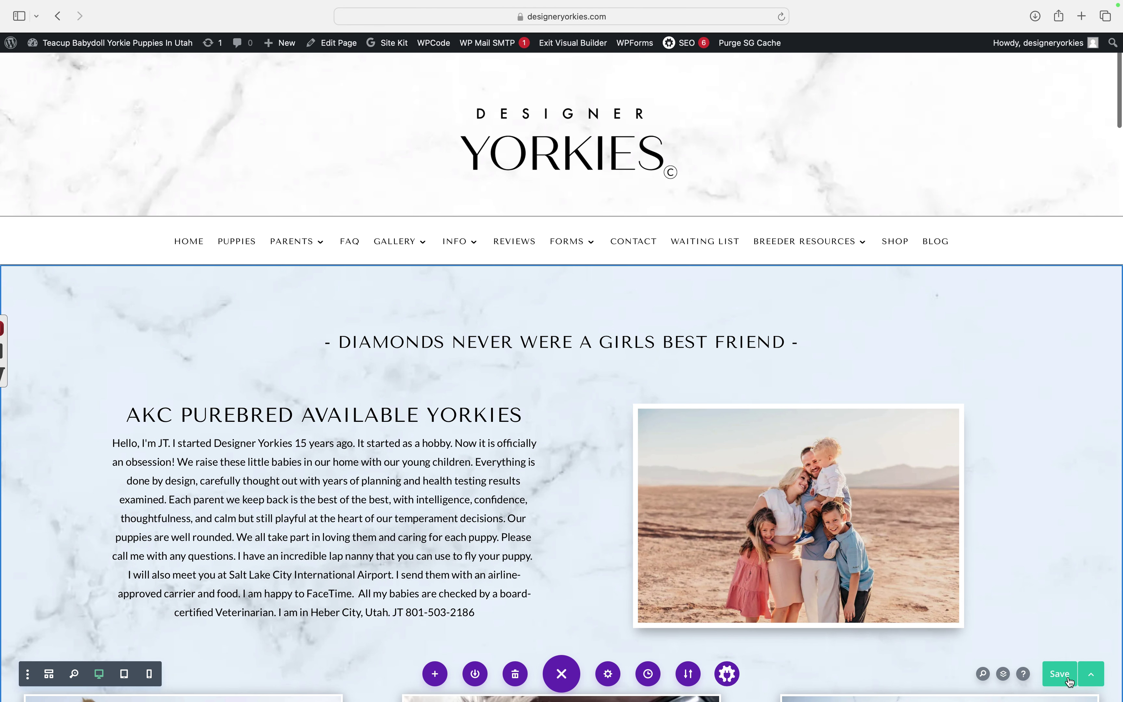
left_click(1063, 677)
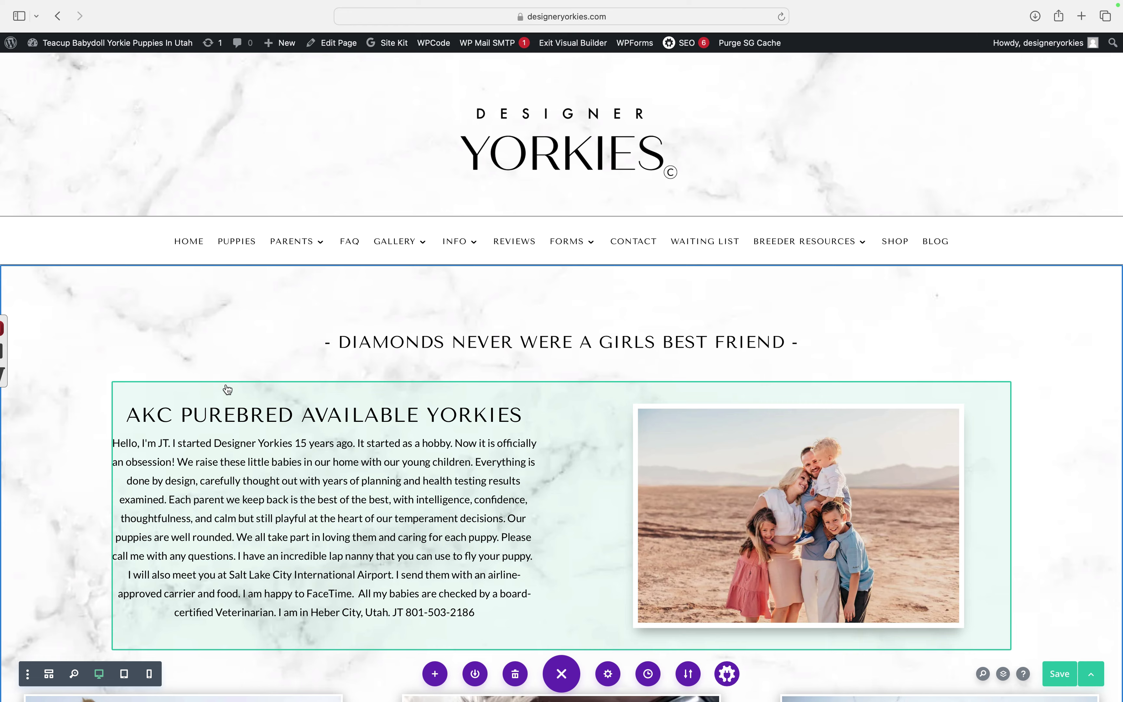
scroll(227, 389, "down", 1)
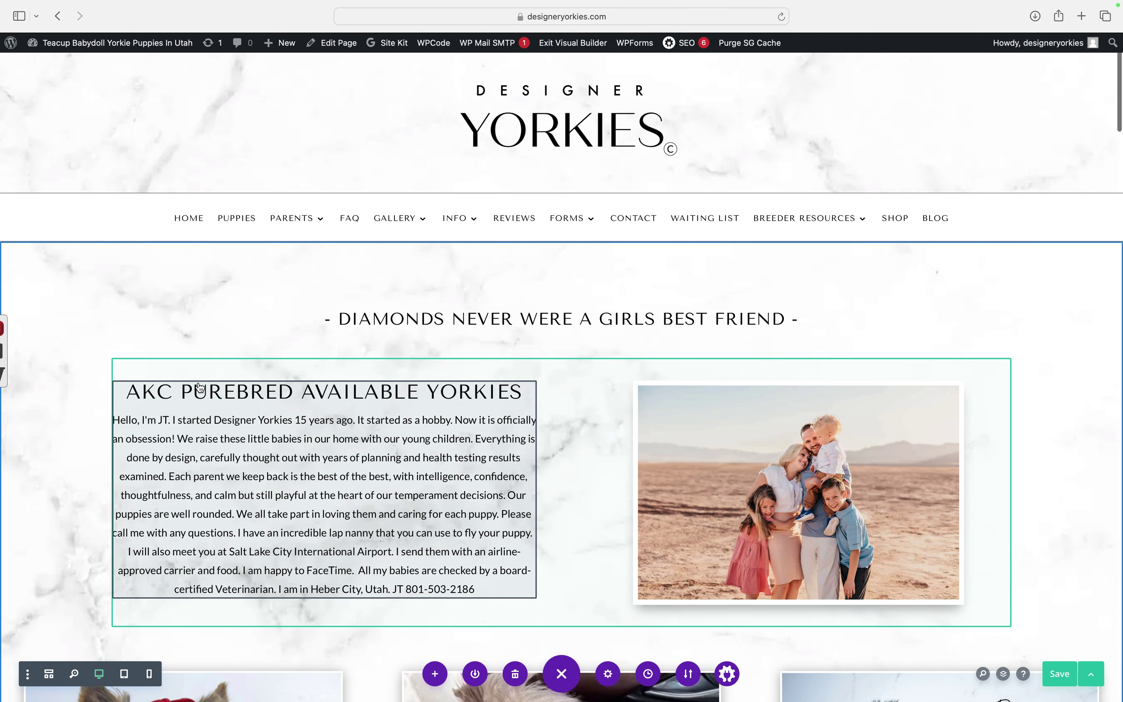
scroll(267, 402, "up", 1)
scroll(279, 381, "down", 1)
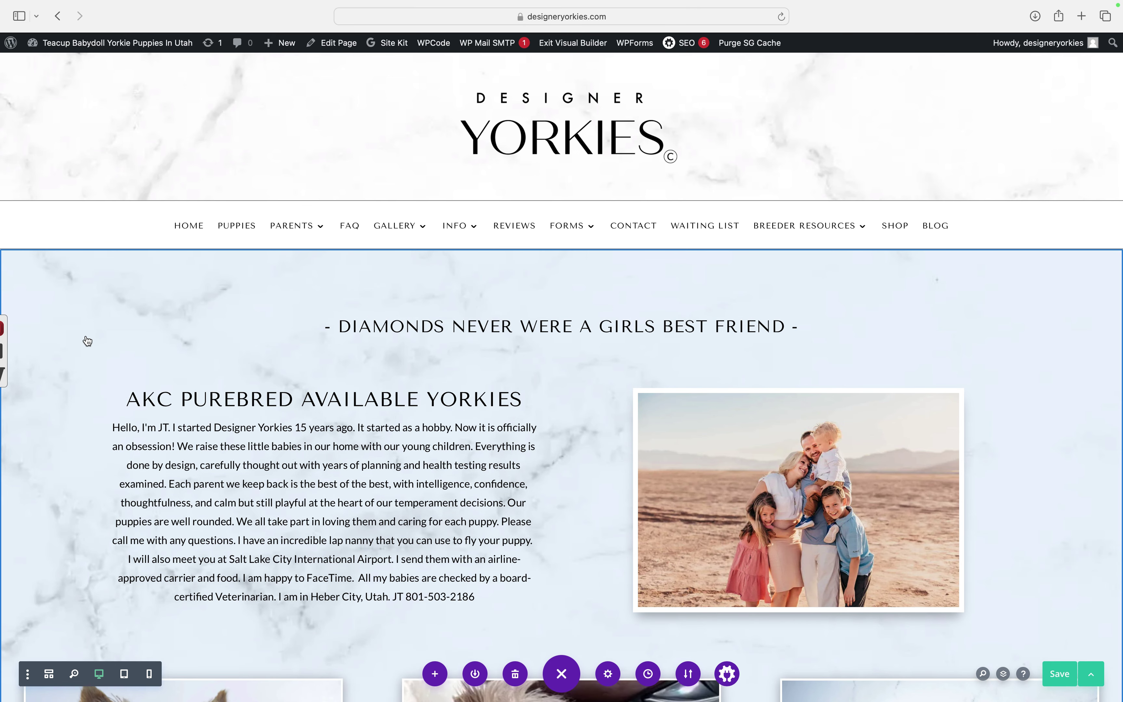
Step: Duplicate the first row of puppy listings containing Fendi, Gucci and Prince, and check the copy below it
scroll(87, 341, "down", 5)
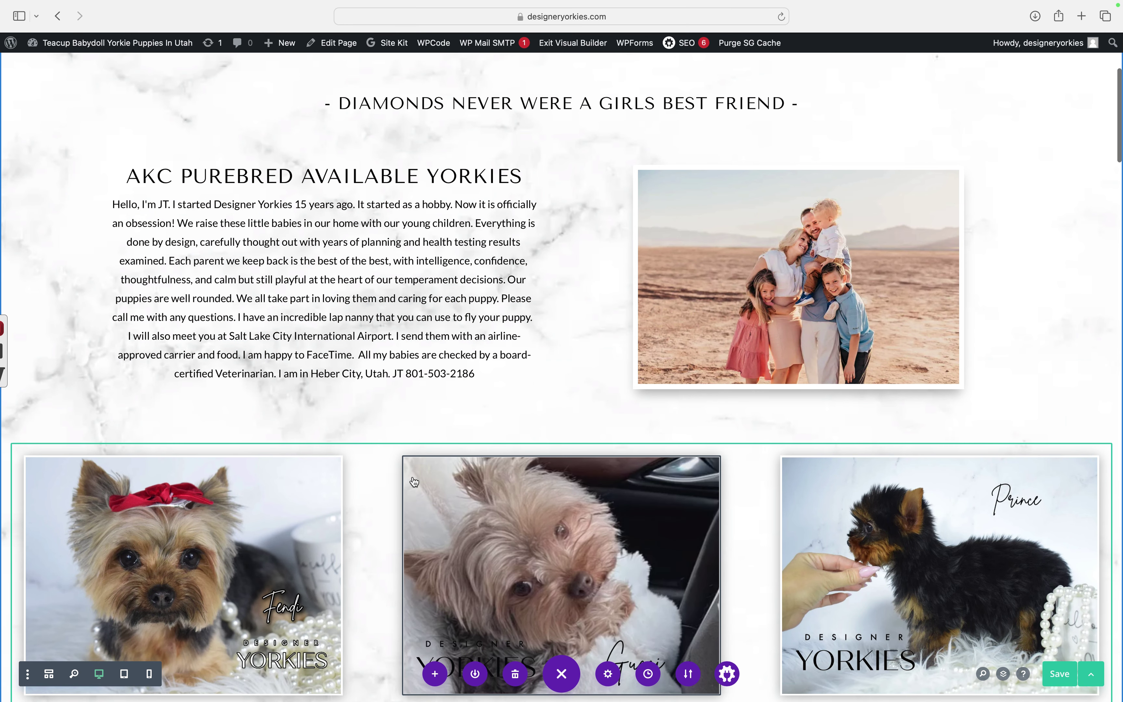
scroll(414, 480, "down", 3)
scroll(414, 480, "down", 5)
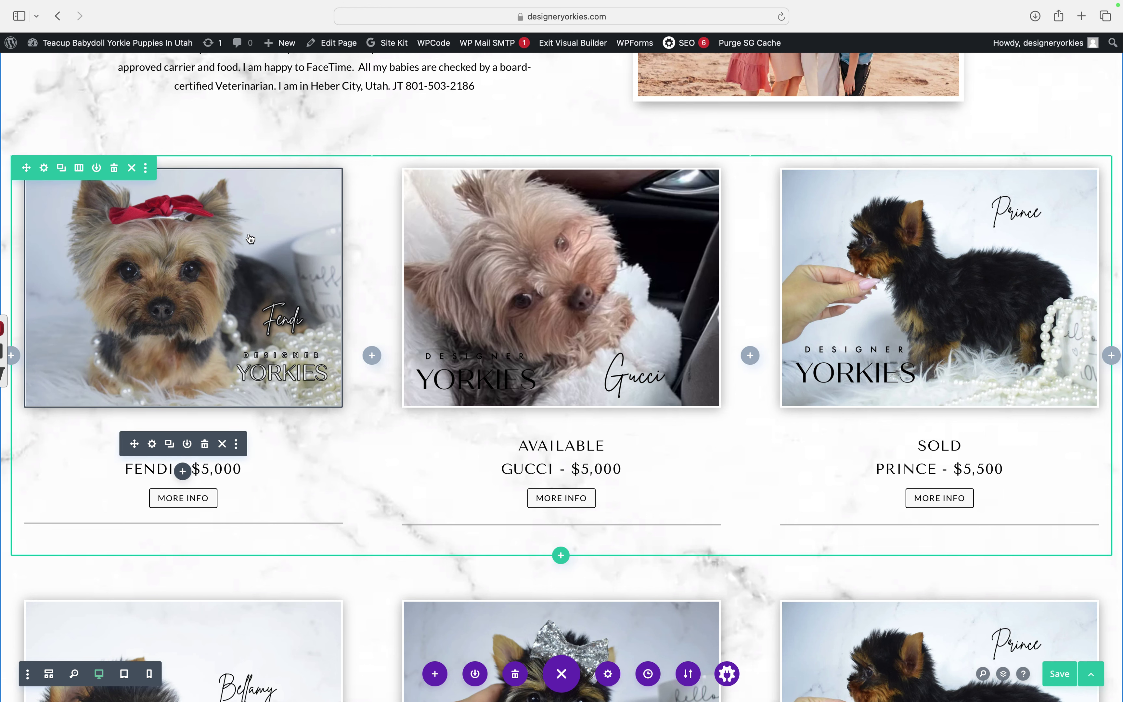
left_click(65, 169)
scroll(139, 195, "down", 10)
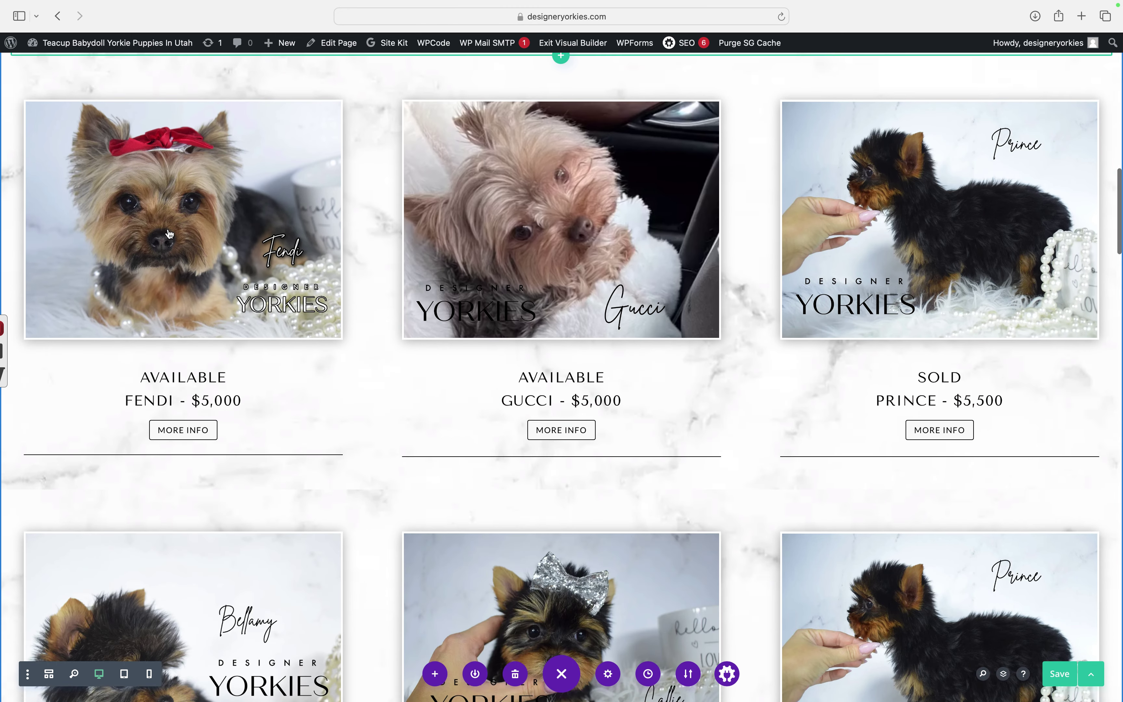
scroll(194, 219, "up", 3)
scroll(194, 219, "up", 5)
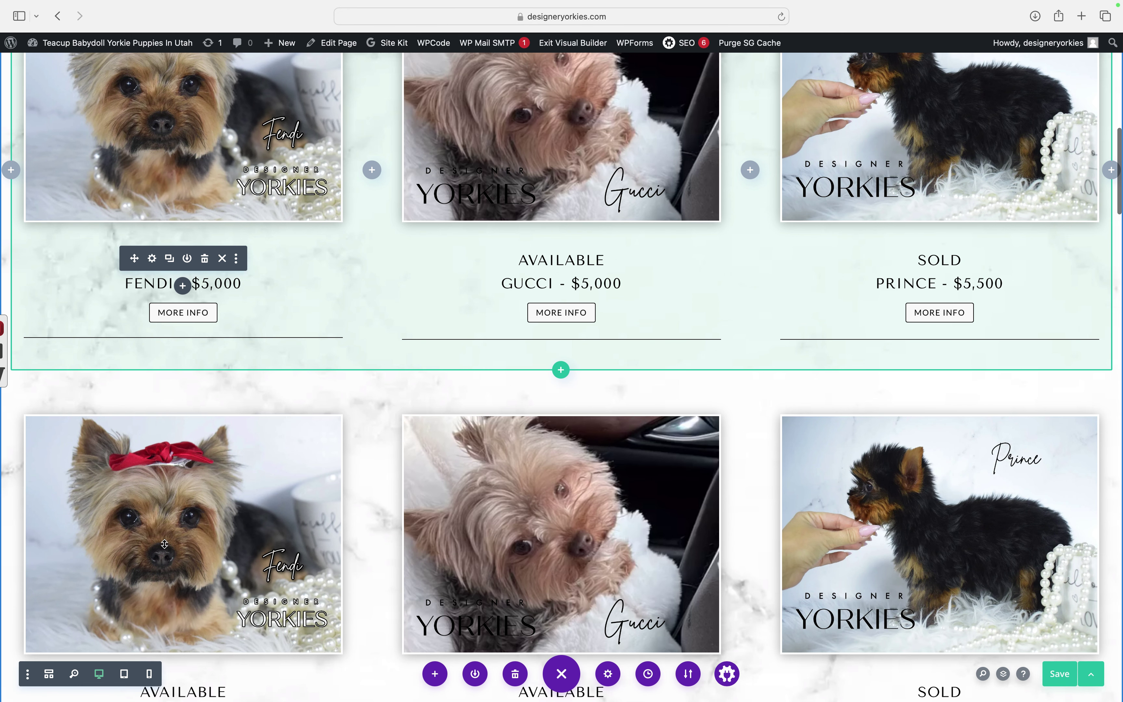
Step: Save the page and delete the duplicated Fendi, Gucci and Prince row below the original
key("super+s")
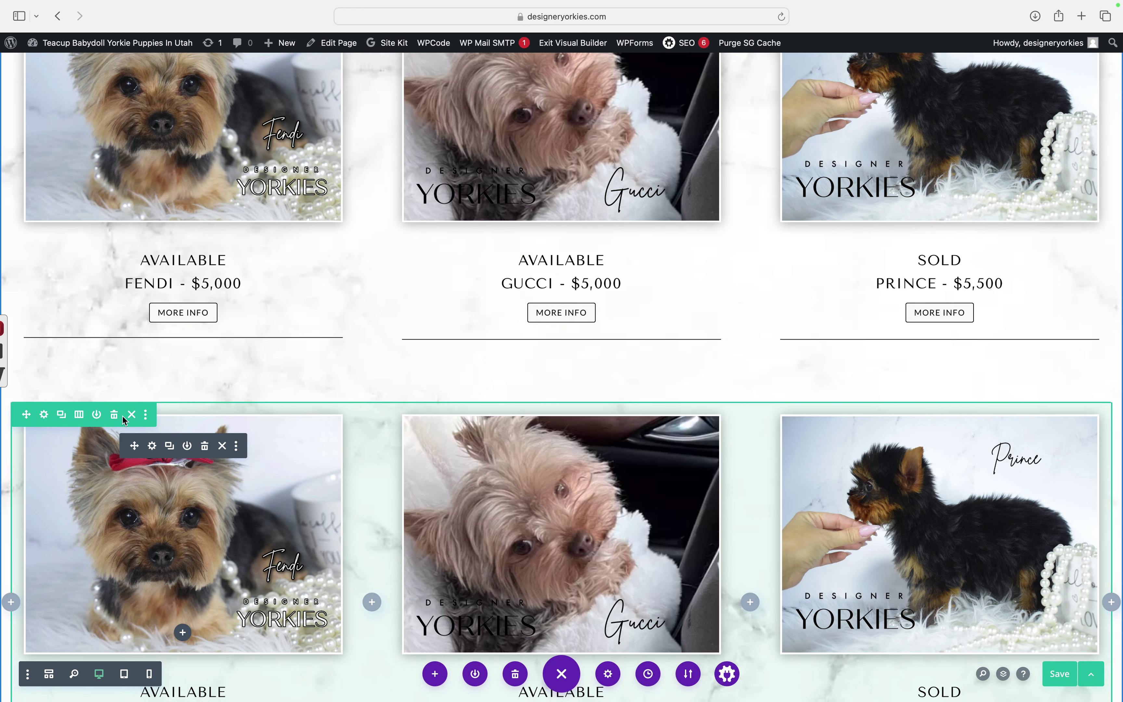
left_click(114, 416)
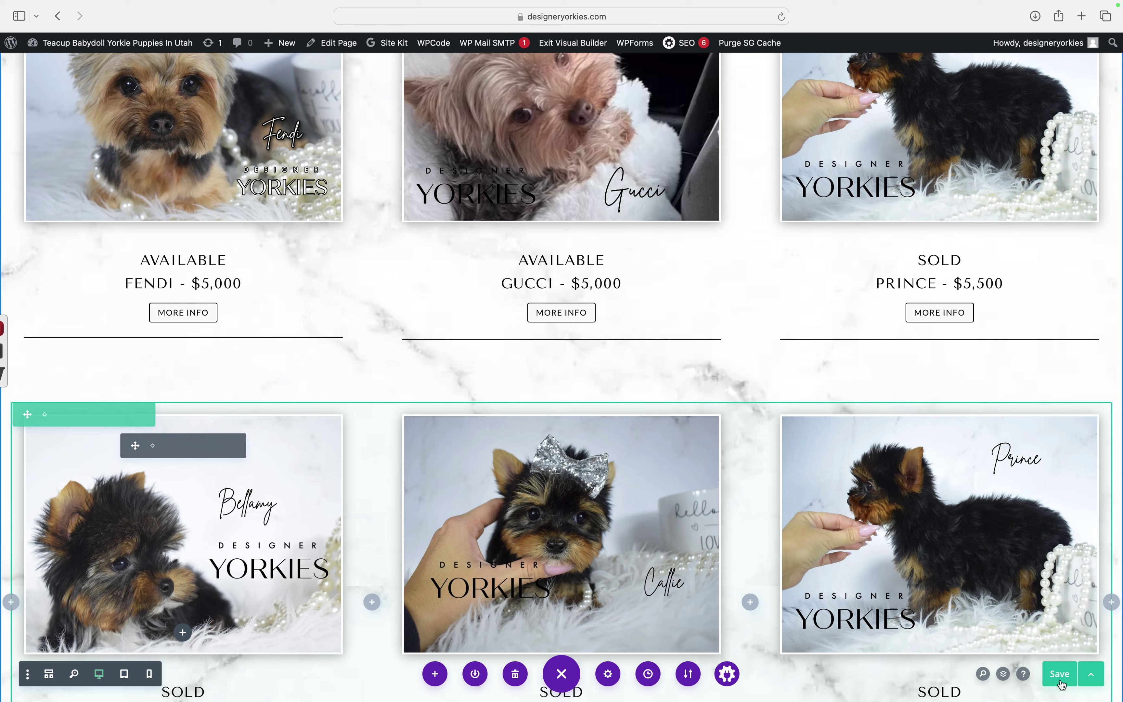
mouse_move(790, 14)
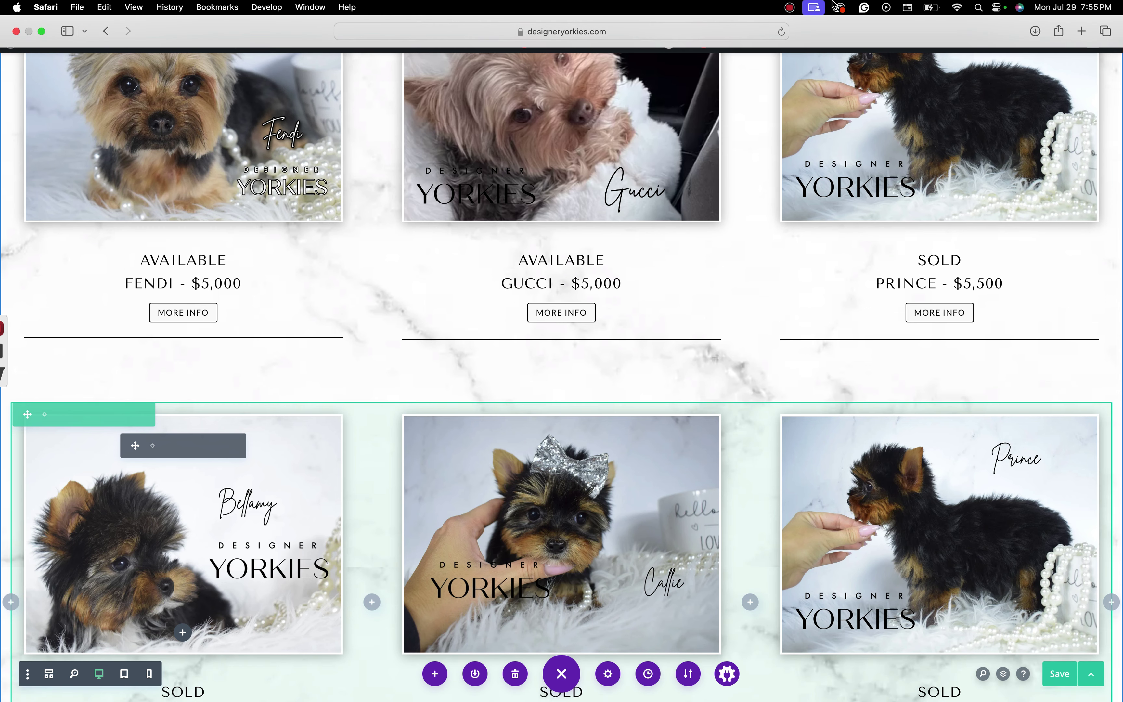